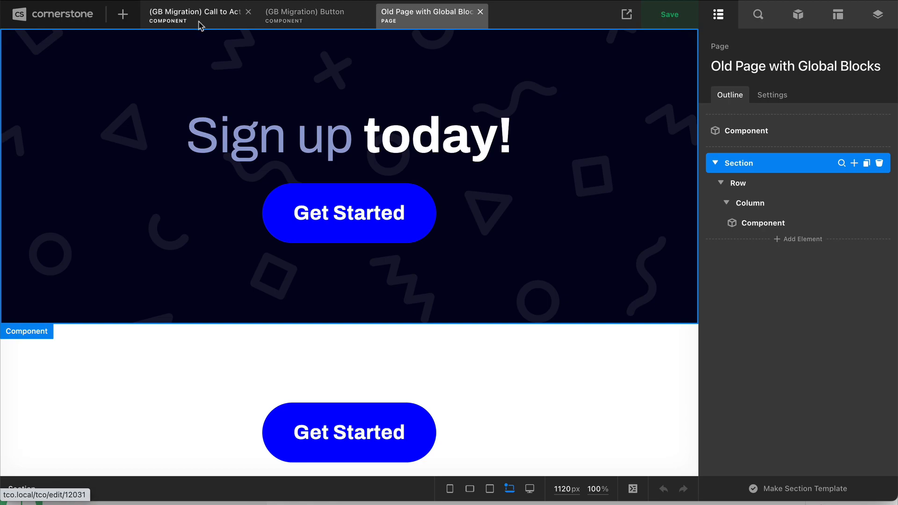
Step: View the open (GB Migration) Button and (GB Migration) Call to Action components, and return to the Old Page with Global Blocks
{"action": "left_click", "coordinate": [317, 23]}
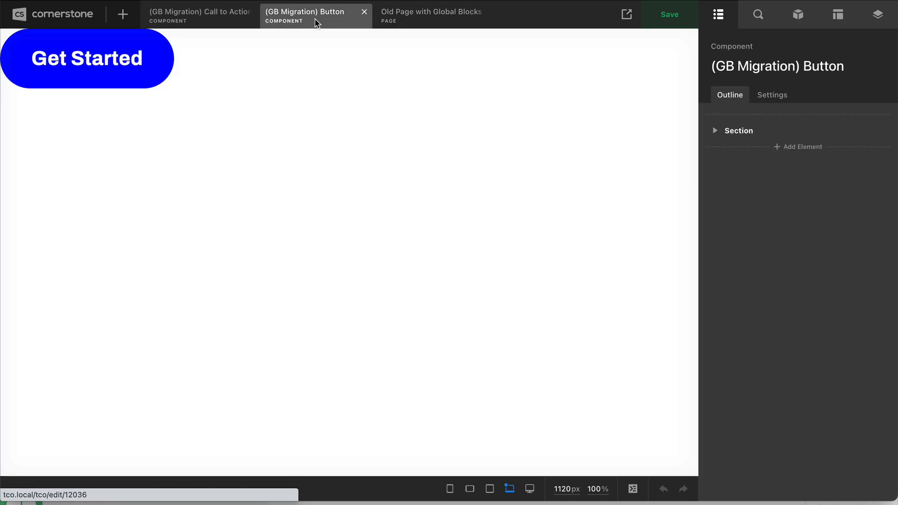
{"action": "left_click", "coordinate": [226, 15]}
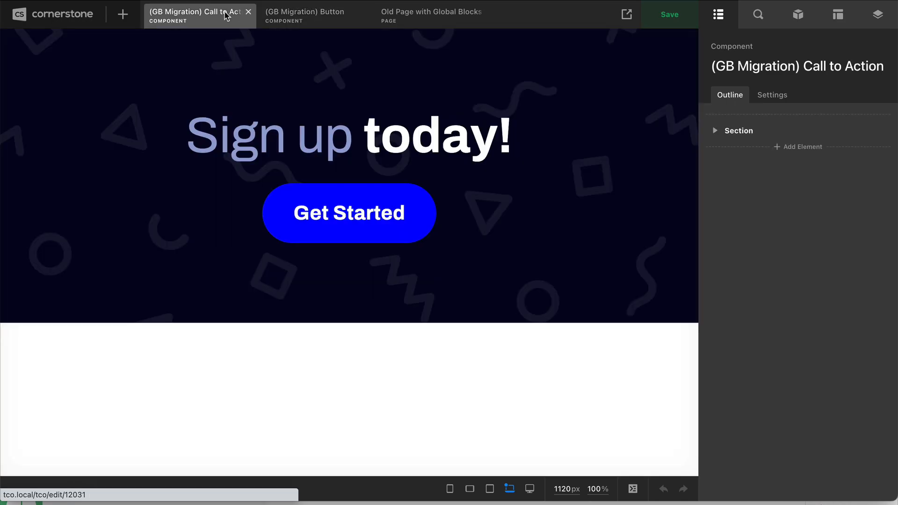
{"action": "left_click", "coordinate": [441, 21]}
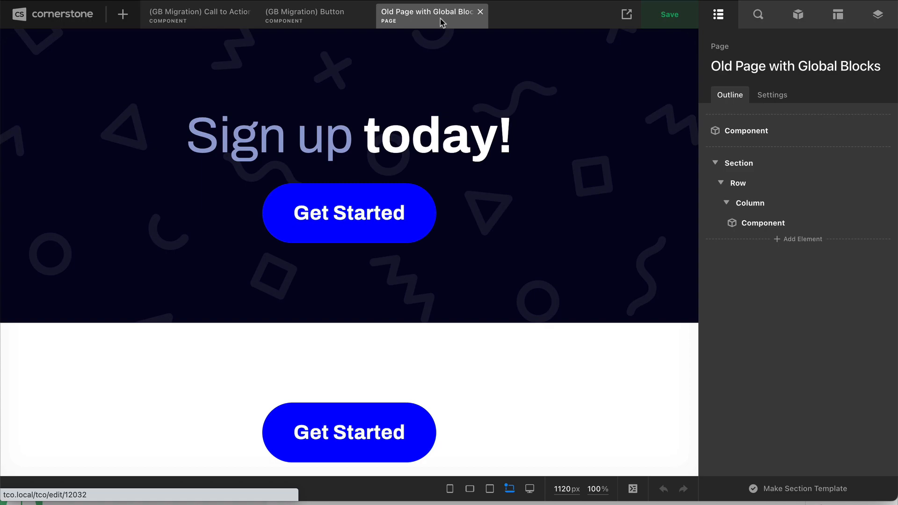
Step: Browse the list of all site documents and examine the document types it can be filtered by
{"action": "left_click", "coordinate": [73, 18]}
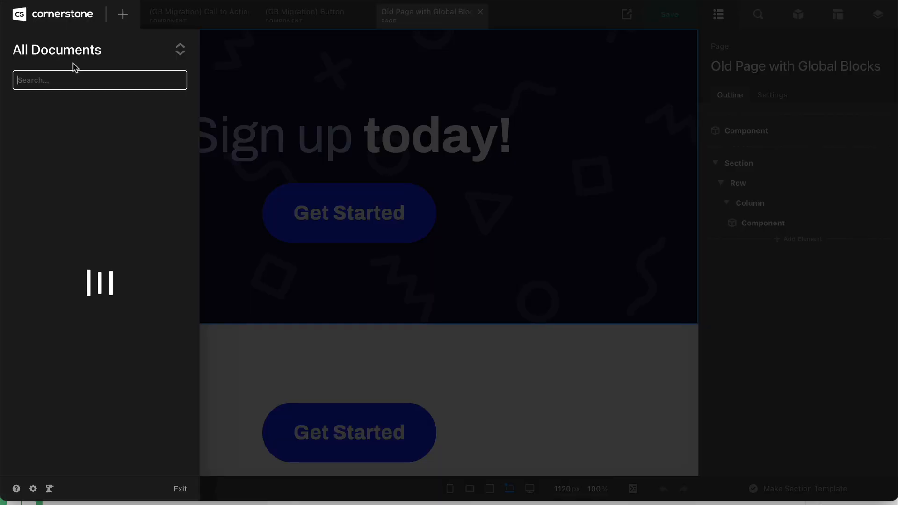
{"action": "scroll", "coordinate": [83, 244], "scroll_direction": "down", "scroll_amount": 5}
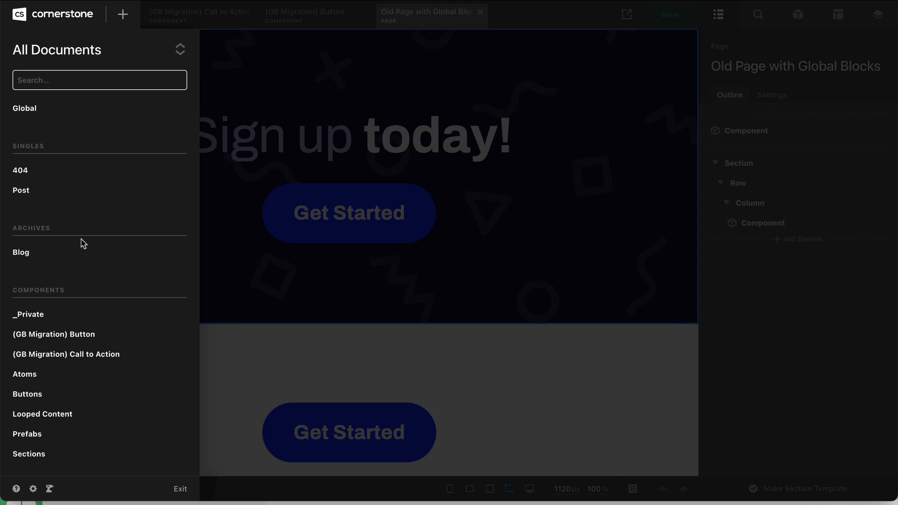
{"action": "scroll", "coordinate": [83, 243], "scroll_direction": "up", "scroll_amount": 3}
{"action": "scroll", "coordinate": [83, 244], "scroll_direction": "down", "scroll_amount": 3}
{"action": "left_click", "coordinate": [58, 58]}
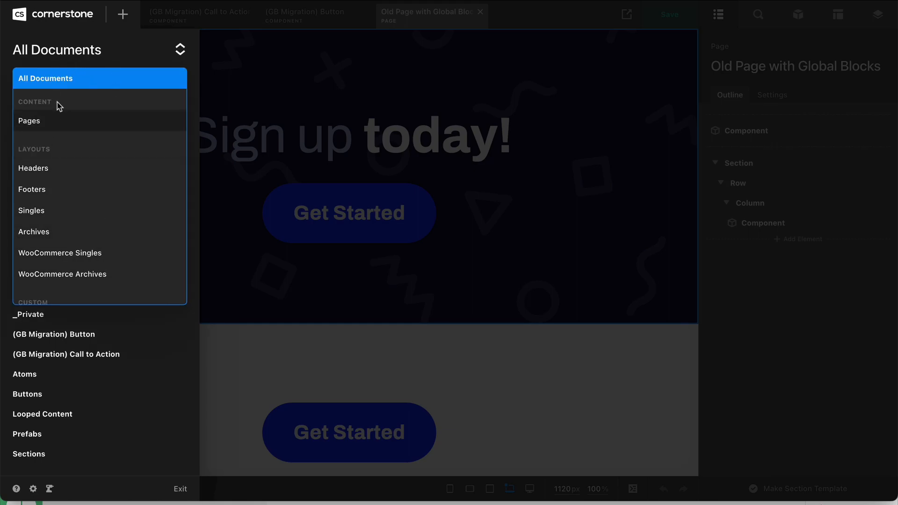
{"action": "left_click", "coordinate": [61, 55]}
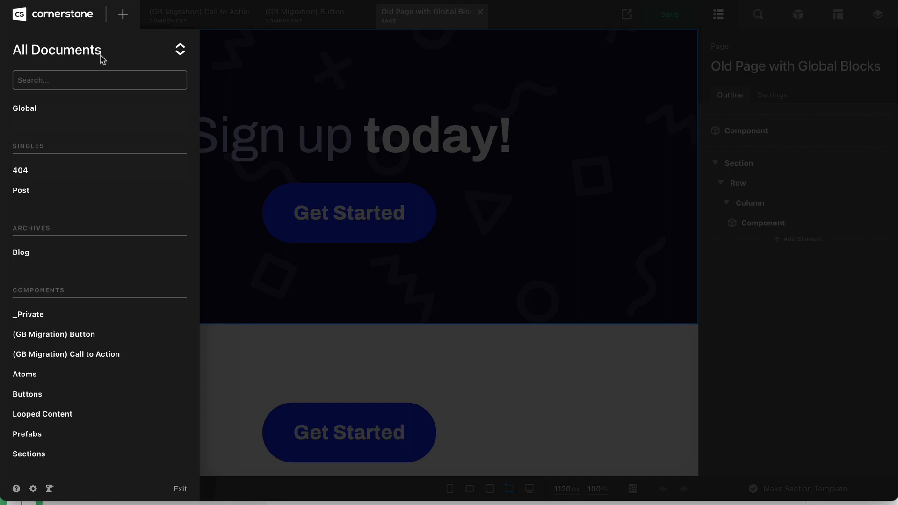
{"action": "left_click", "coordinate": [80, 79]}
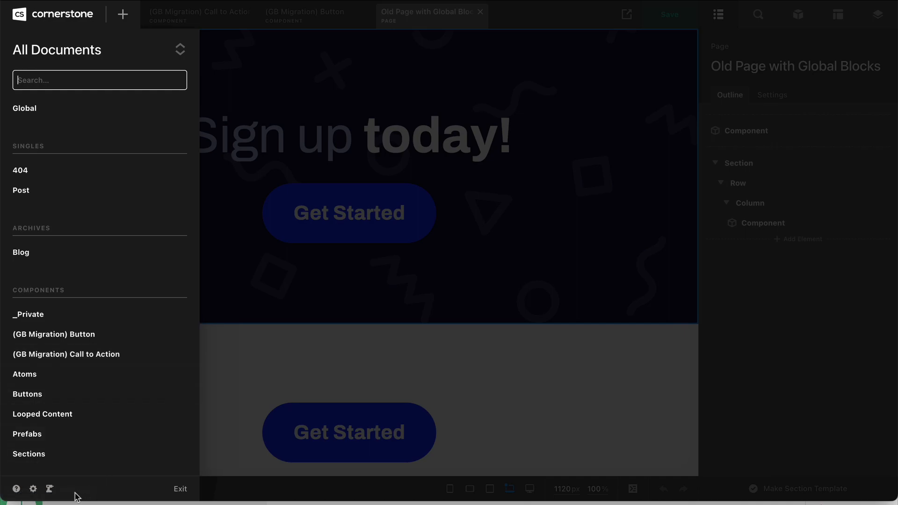
Step: Review the help resources and the interface, functionality and workflow preferences, and return to the list of all documents
{"action": "left_click", "coordinate": [17, 490]}
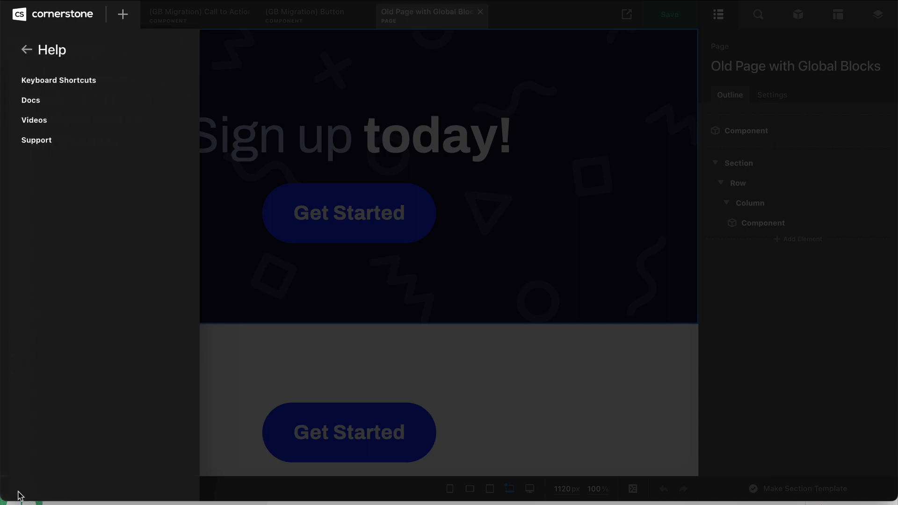
{"action": "left_click", "coordinate": [71, 88]}
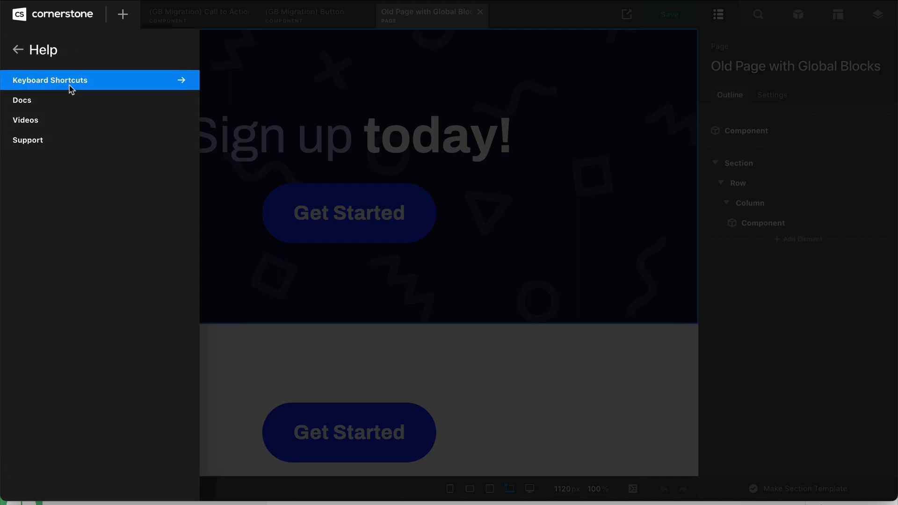
{"action": "left_click", "coordinate": [18, 51]}
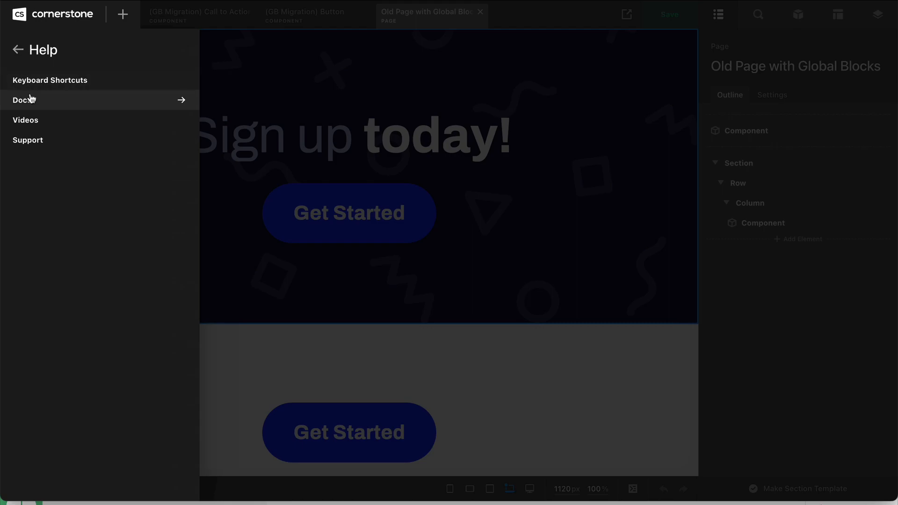
{"action": "left_click", "coordinate": [18, 51]}
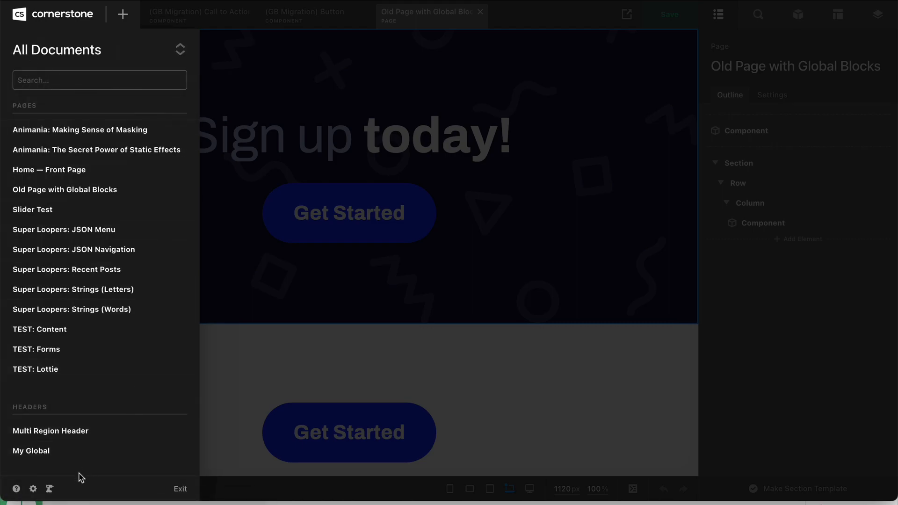
{"action": "left_click", "coordinate": [33, 489]}
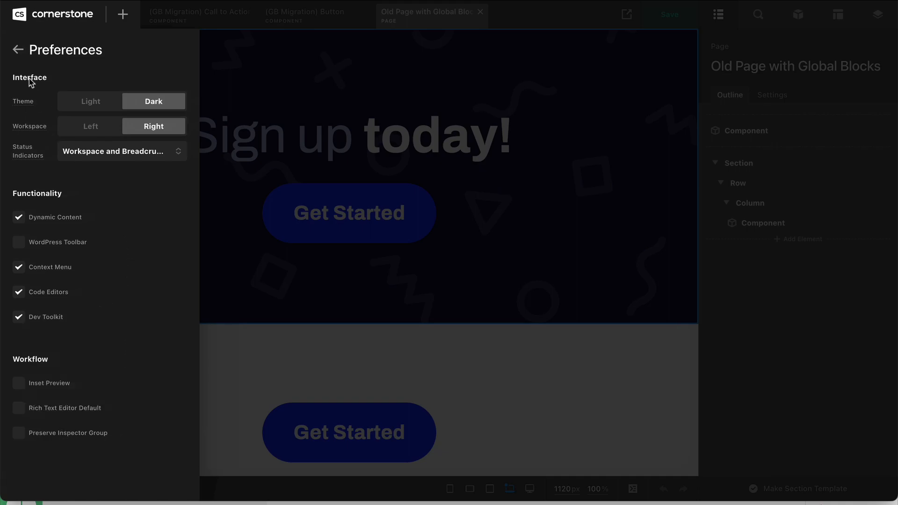
{"action": "left_click", "coordinate": [18, 49]}
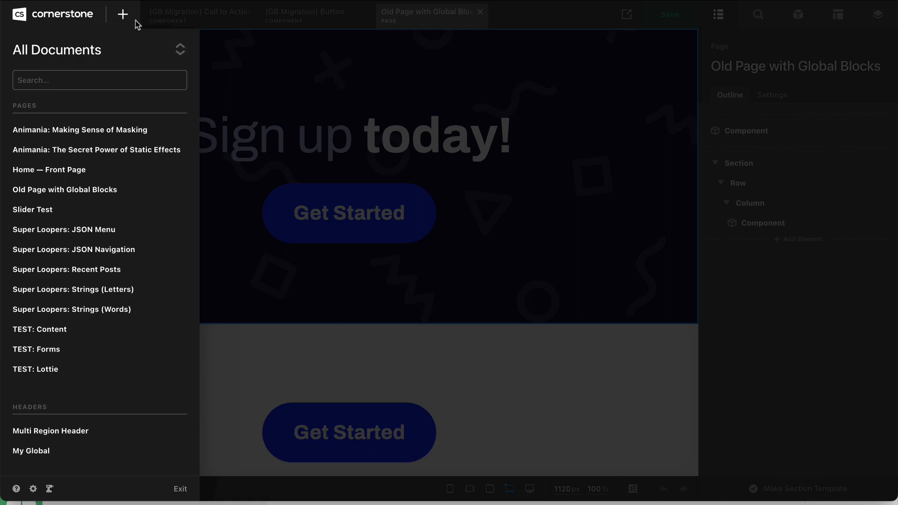
Step: Examine the blank document types for new documents and the saved page and header templates in the Library
{"action": "left_click", "coordinate": [124, 15]}
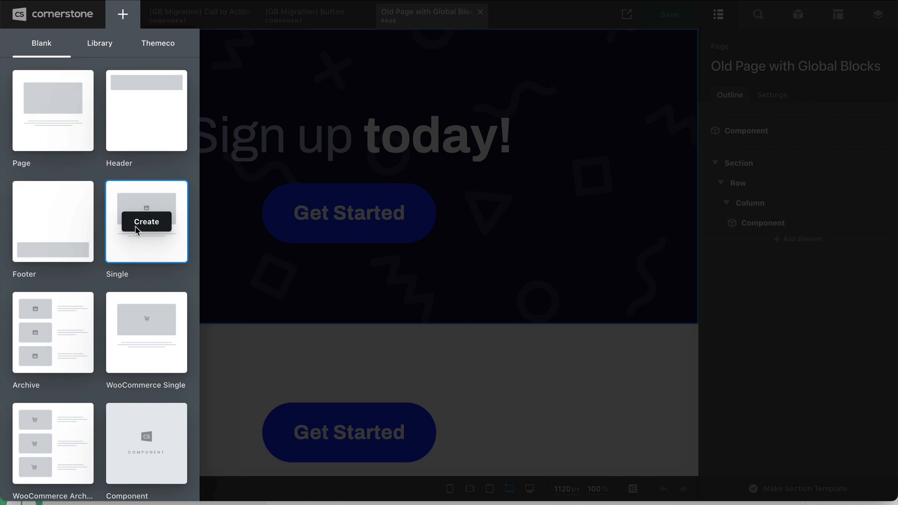
{"action": "left_click", "coordinate": [94, 50]}
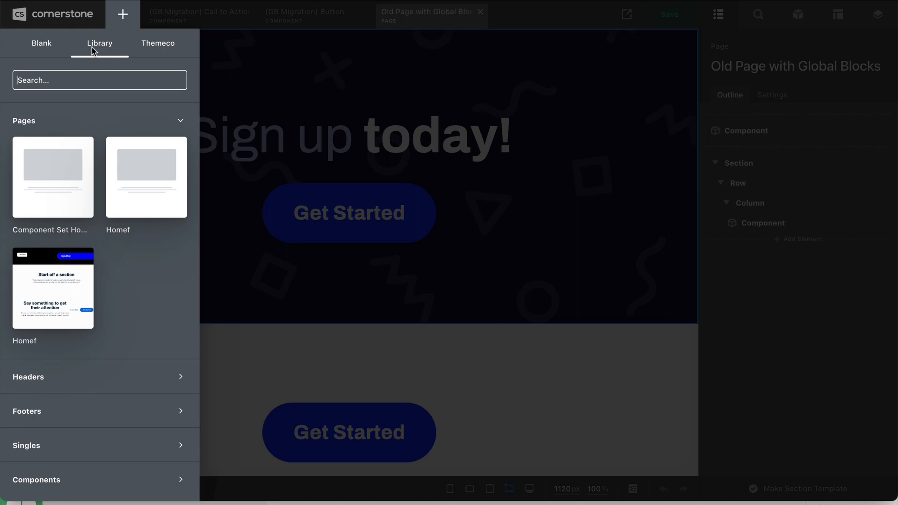
{"action": "mouse_move", "coordinate": [47, 311]}
{"action": "left_click", "coordinate": [113, 373]}
{"action": "scroll", "coordinate": [135, 378], "scroll_direction": "down", "scroll_amount": 2}
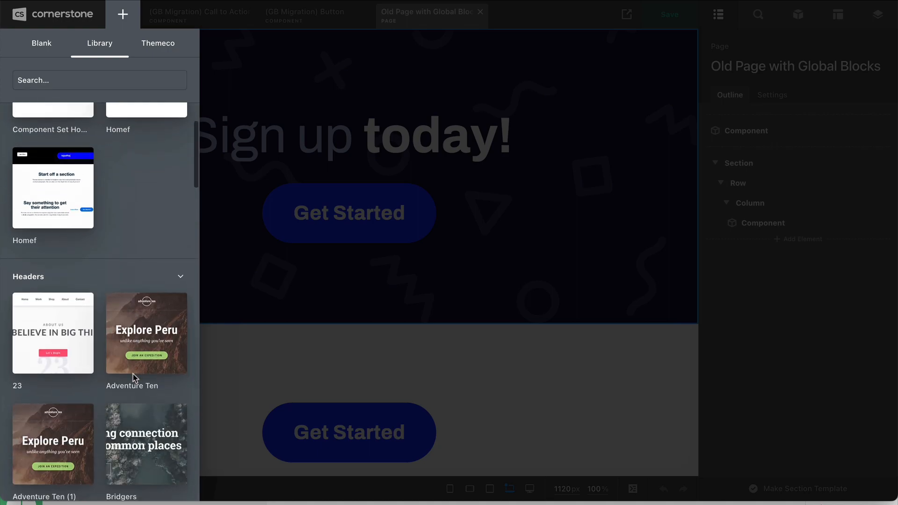
{"action": "scroll", "coordinate": [137, 243], "scroll_direction": "up", "scroll_amount": 2}
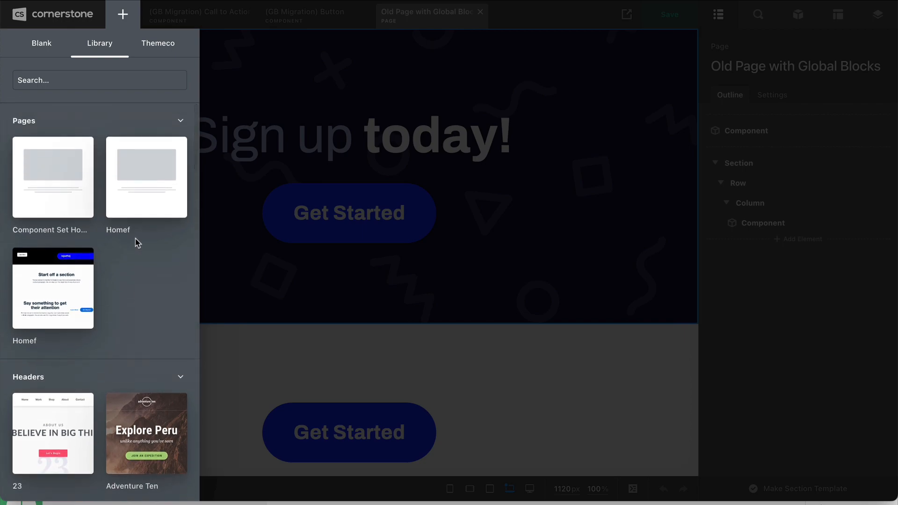
Step: Browse the Themeco site templates and return to the page without creating a document
{"action": "mouse_move", "coordinate": [136, 243]}
{"action": "left_click", "coordinate": [158, 50]}
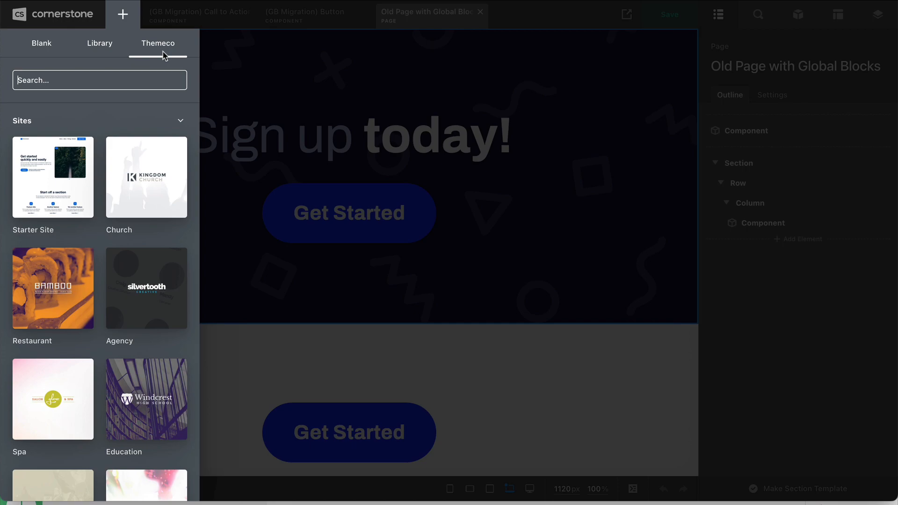
{"action": "scroll", "coordinate": [125, 260], "scroll_direction": "down", "scroll_amount": 5}
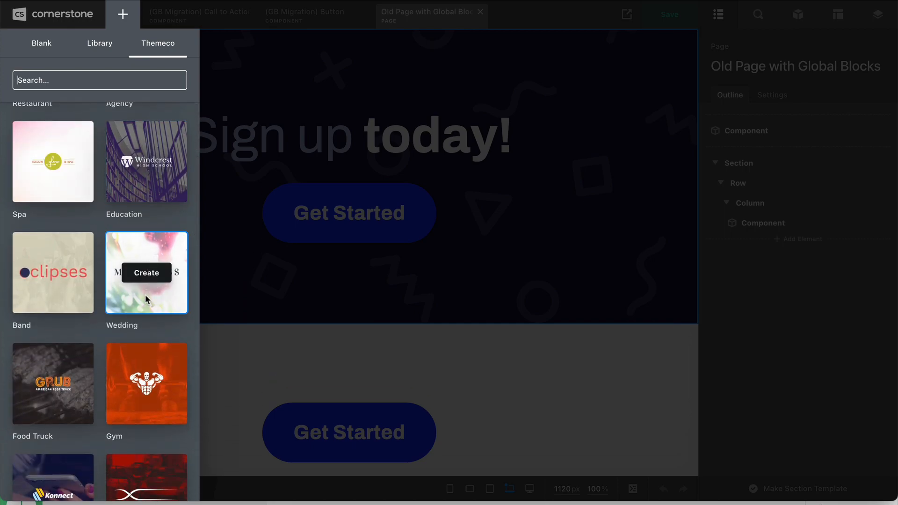
{"action": "scroll", "coordinate": [147, 299], "scroll_direction": "down", "scroll_amount": 20}
{"action": "scroll", "coordinate": [147, 299], "scroll_direction": "up", "scroll_amount": 20}
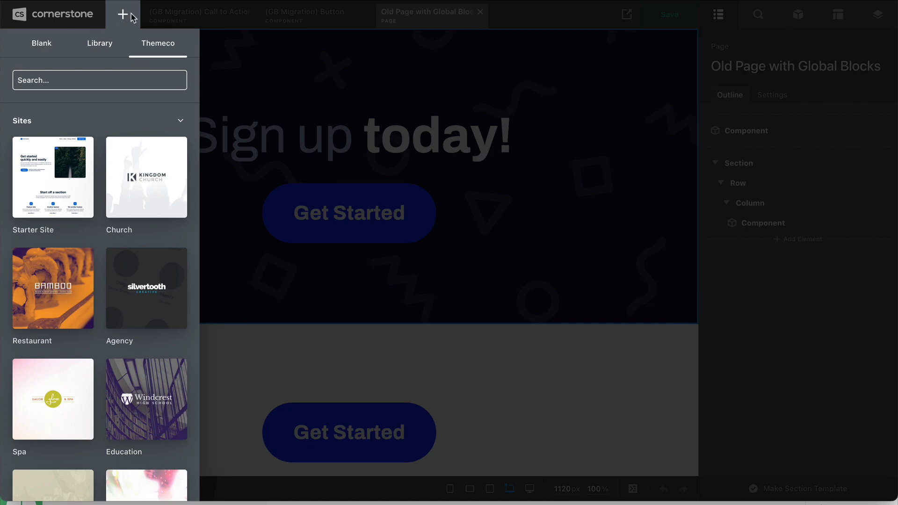
{"action": "left_click", "coordinate": [330, 85]}
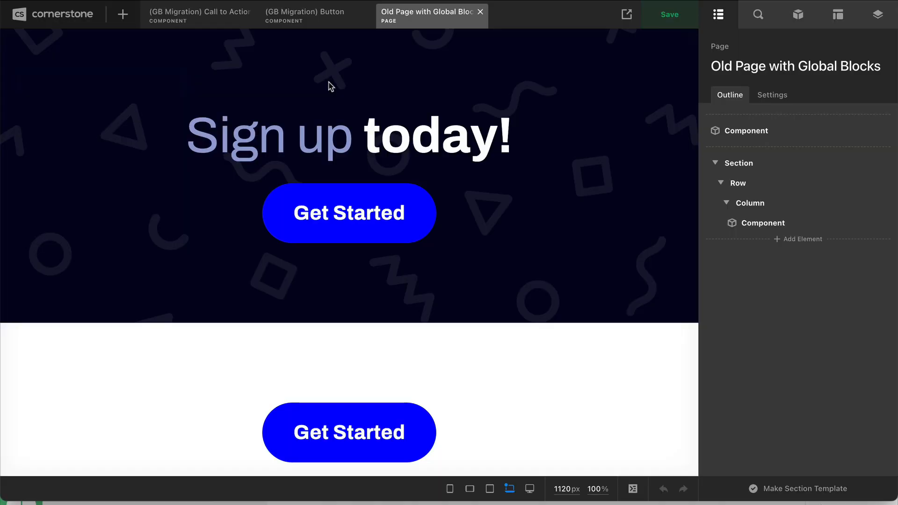
Step: Inspect the lower section and its Get Started component, and preview the page at the smallest breakpoint before restoring the 1120 px view
{"action": "left_click", "coordinate": [296, 349]}
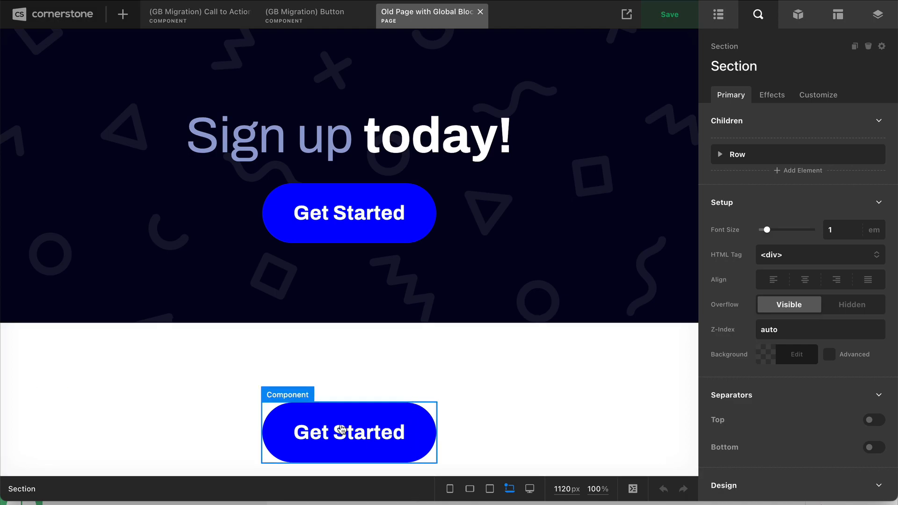
{"action": "left_click", "coordinate": [340, 428]}
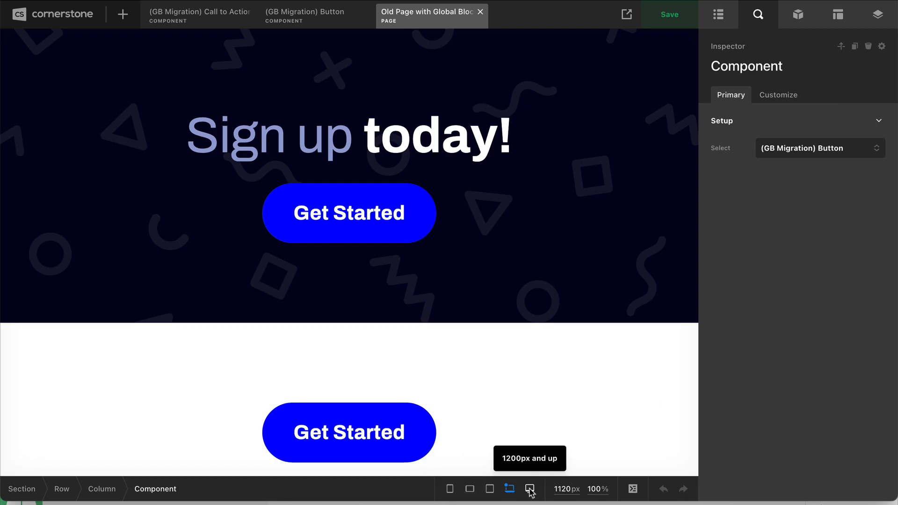
{"action": "left_click", "coordinate": [470, 489]}
{"action": "left_click", "coordinate": [458, 489]}
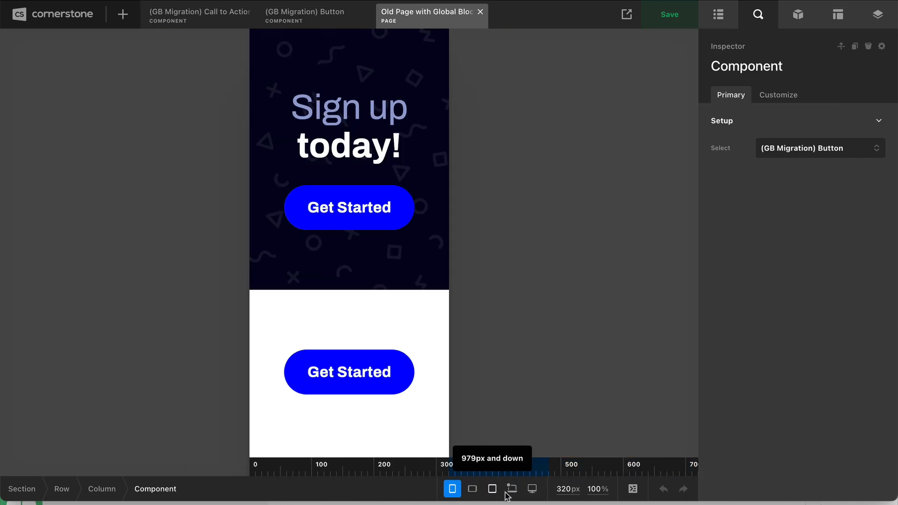
{"action": "left_click", "coordinate": [510, 489]}
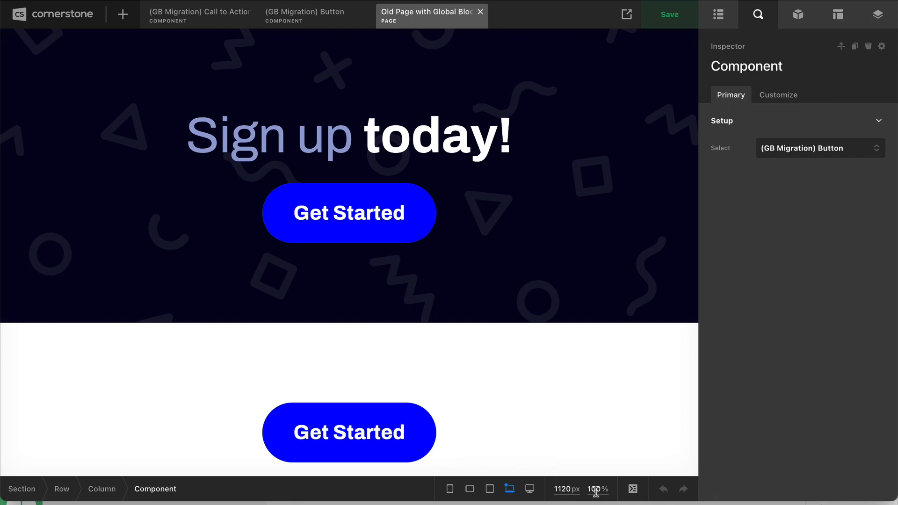
Step: View the Page CSS code editor, close it, and check the link to the page's live version
{"action": "left_click", "coordinate": [633, 490]}
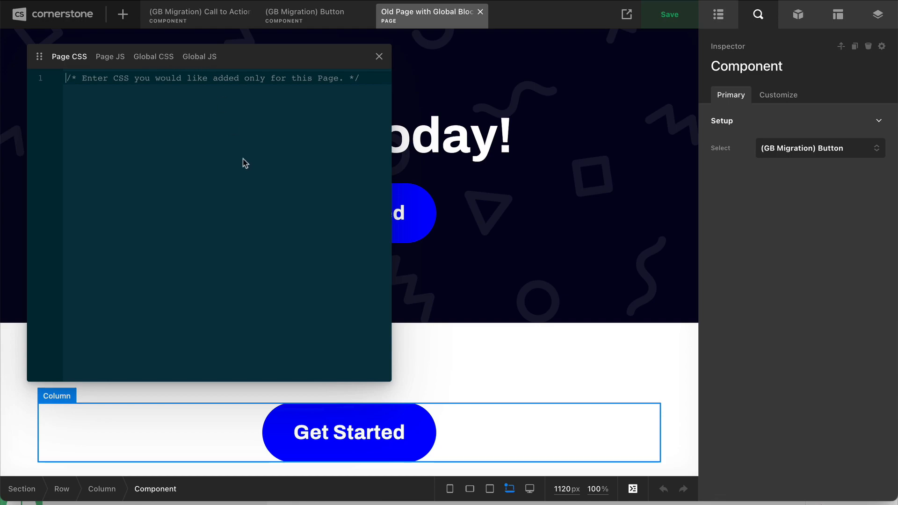
{"action": "left_click", "coordinate": [378, 56]}
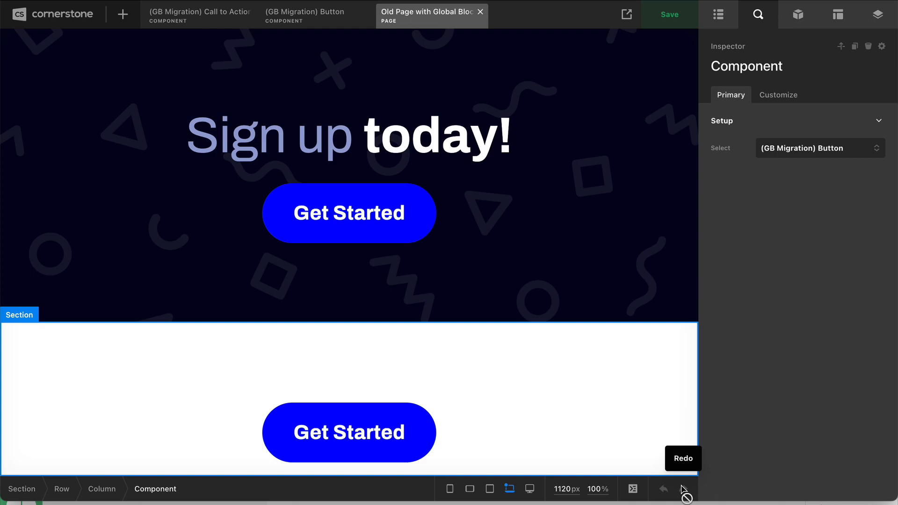
{"action": "left_click", "coordinate": [626, 16]}
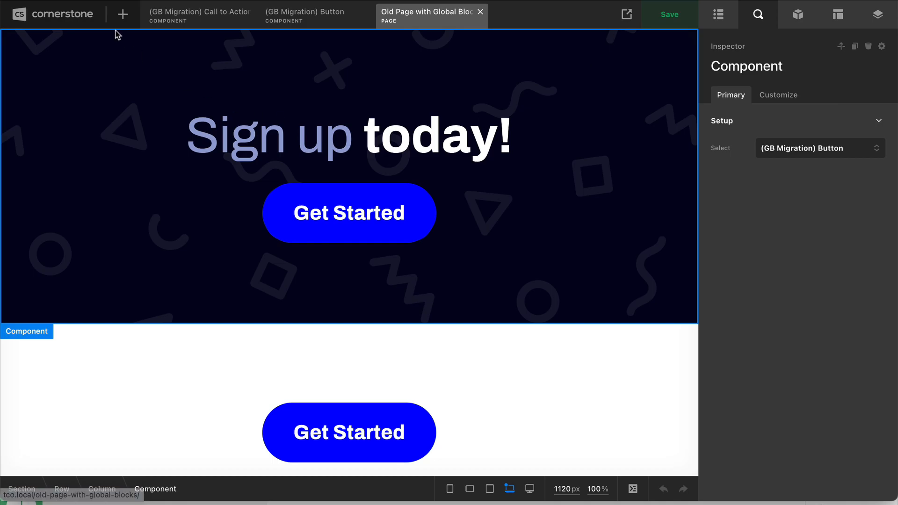
Step: Look through the layouts and components in the document list again and return to the page
{"action": "left_click", "coordinate": [73, 19]}
{"action": "scroll", "coordinate": [117, 214], "scroll_direction": "down", "scroll_amount": 5}
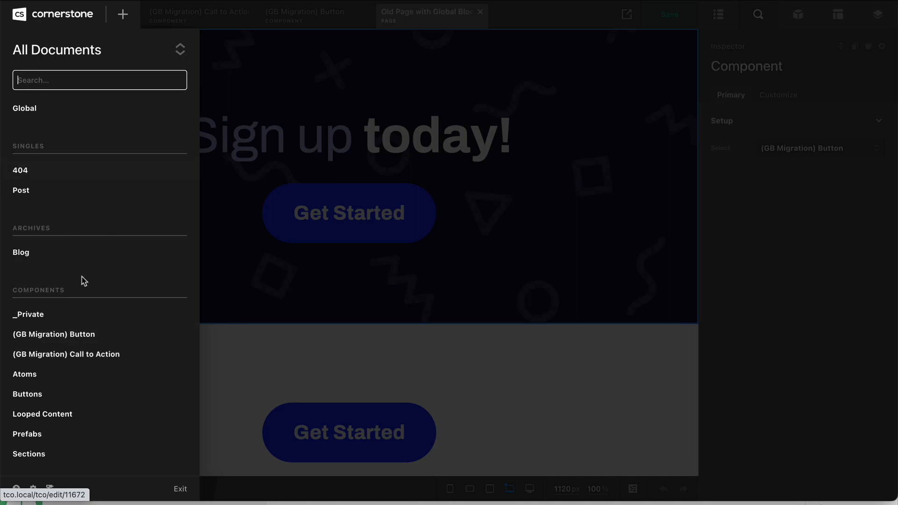
{"action": "left_click", "coordinate": [301, 145]}
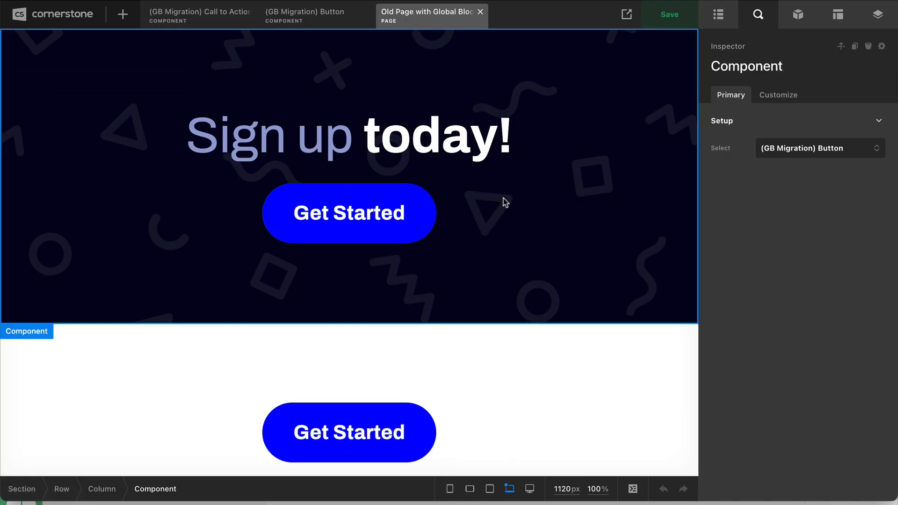
Step: Review the page's outline and general settings, and check the available Status options while keeping Publish
{"action": "left_click", "coordinate": [719, 16]}
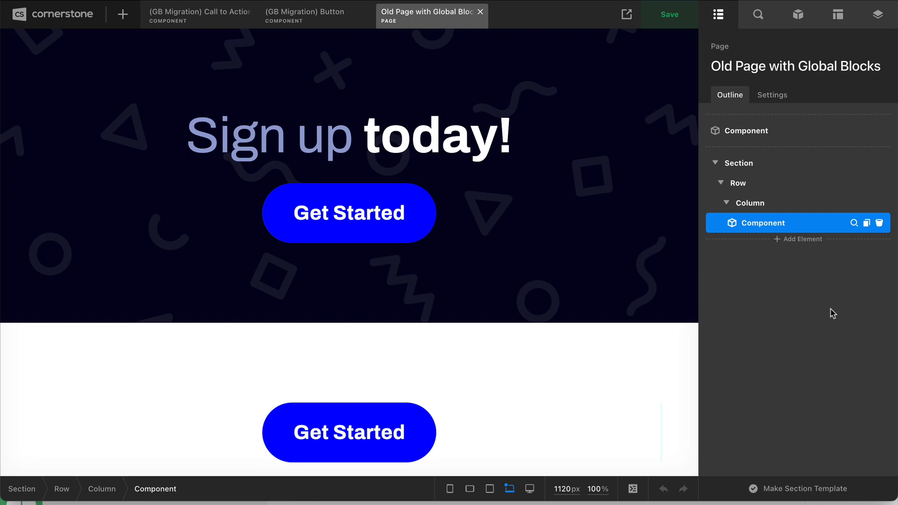
{"action": "left_click", "coordinate": [769, 96]}
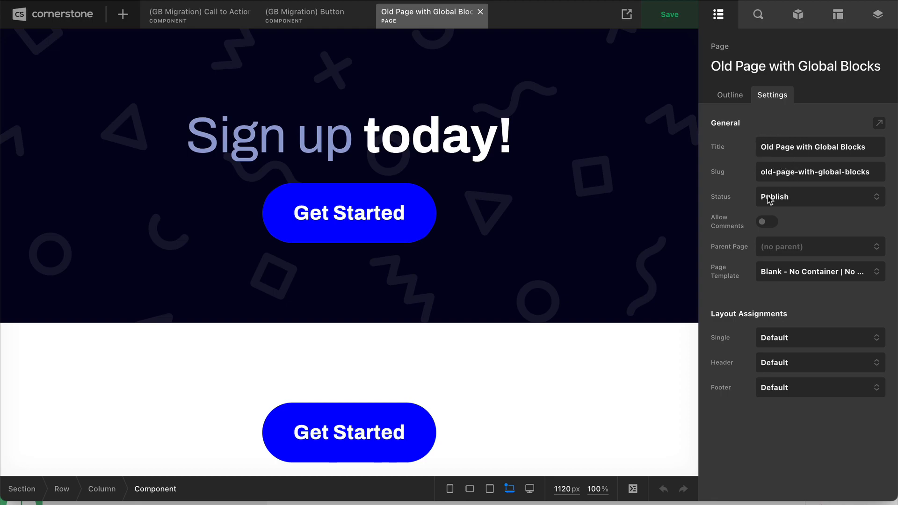
{"action": "left_click", "coordinate": [790, 200]}
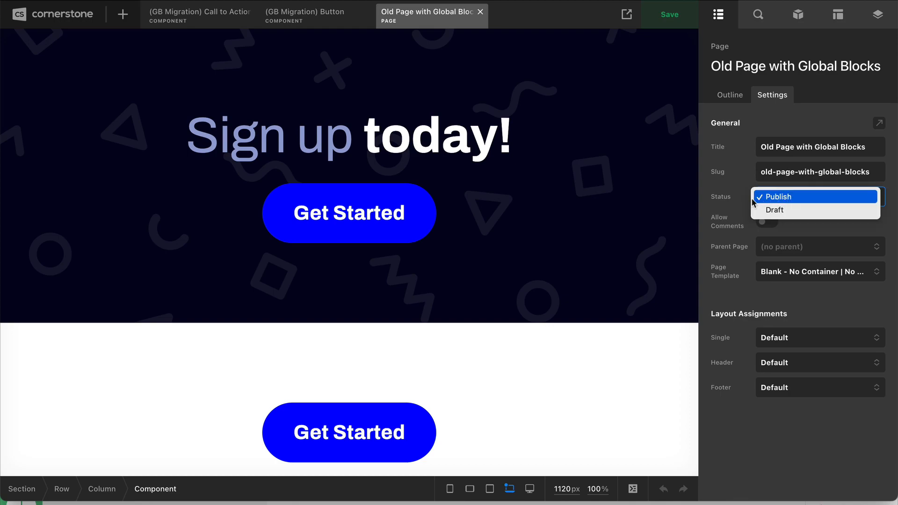
{"action": "left_click", "coordinate": [831, 228]}
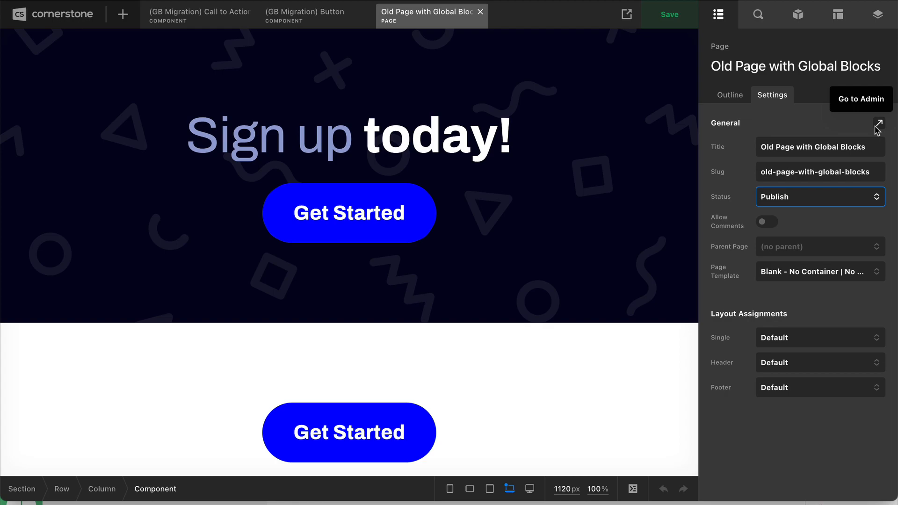
Step: Return to the page's outline and check that the page title can be edited there, leaving it as is
{"action": "left_click", "coordinate": [730, 98]}
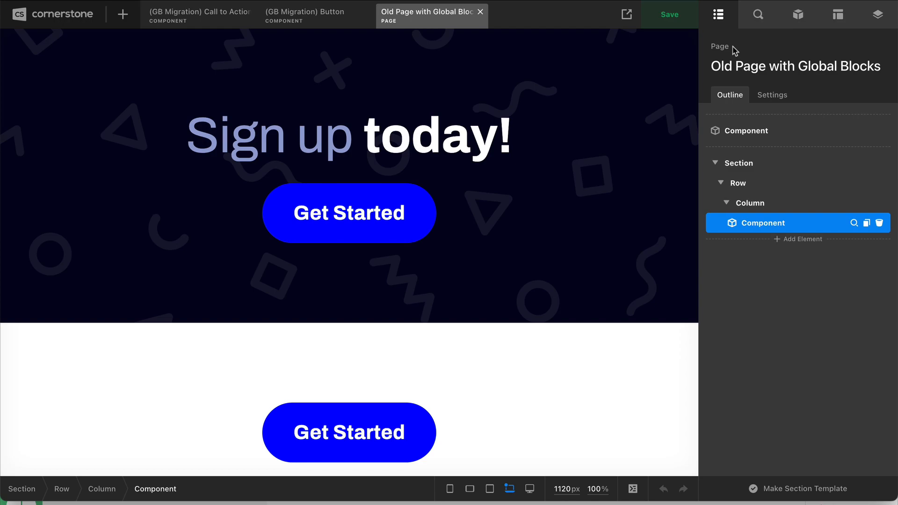
{"action": "left_click", "coordinate": [761, 70]}
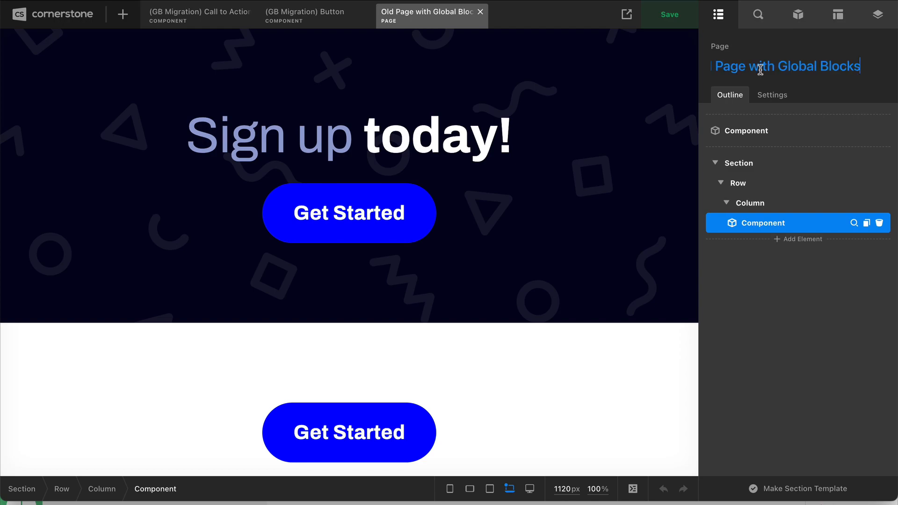
{"action": "left_click", "coordinate": [787, 53]}
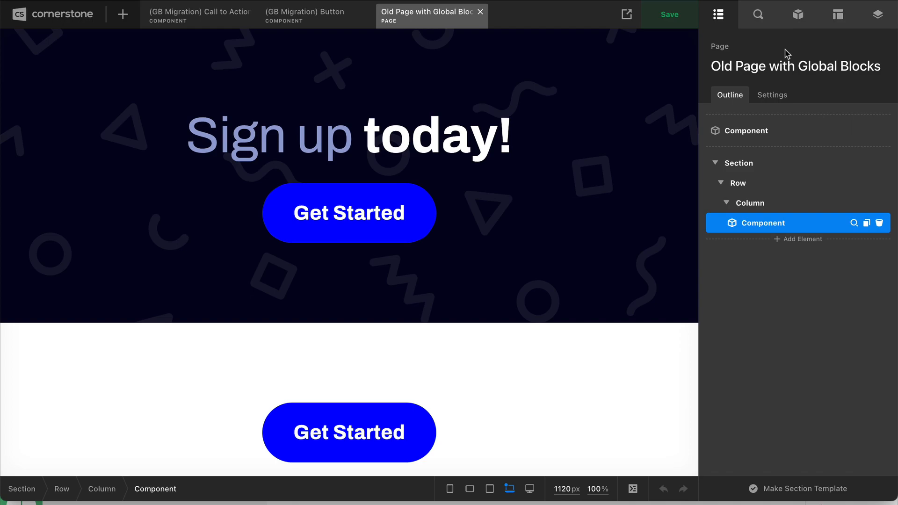
Step: Examine the section template selection with only Component included and its naming dialog, and exit without saving a template
{"action": "left_click", "coordinate": [802, 489]}
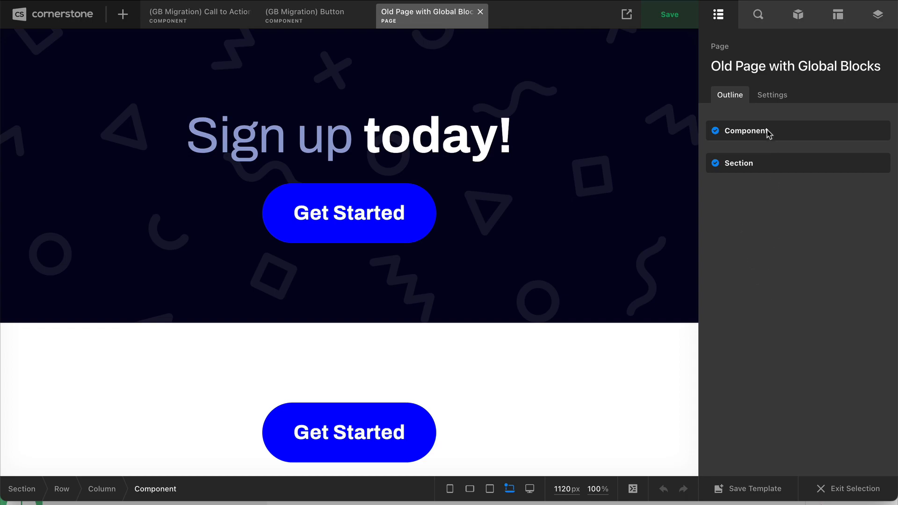
{"action": "left_click", "coordinate": [745, 132]}
{"action": "left_click", "coordinate": [737, 132]}
{"action": "left_click", "coordinate": [737, 163]}
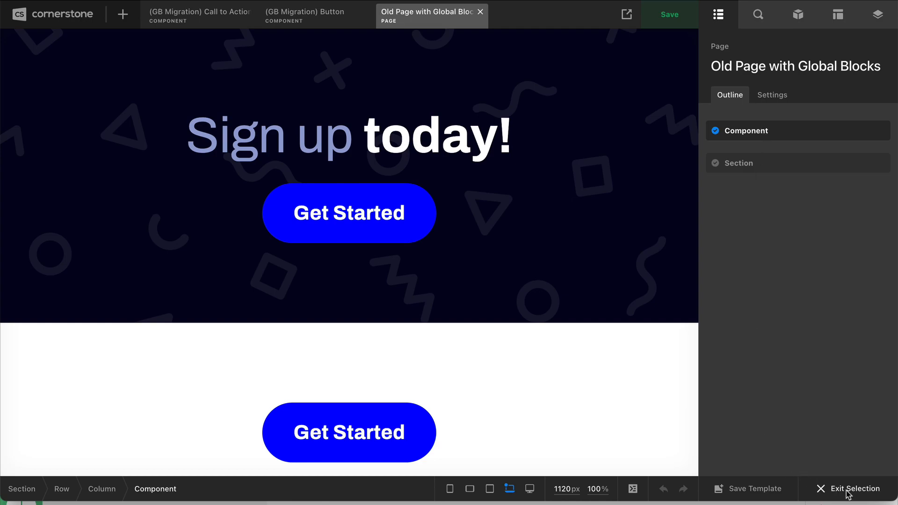
{"action": "left_click", "coordinate": [761, 490]}
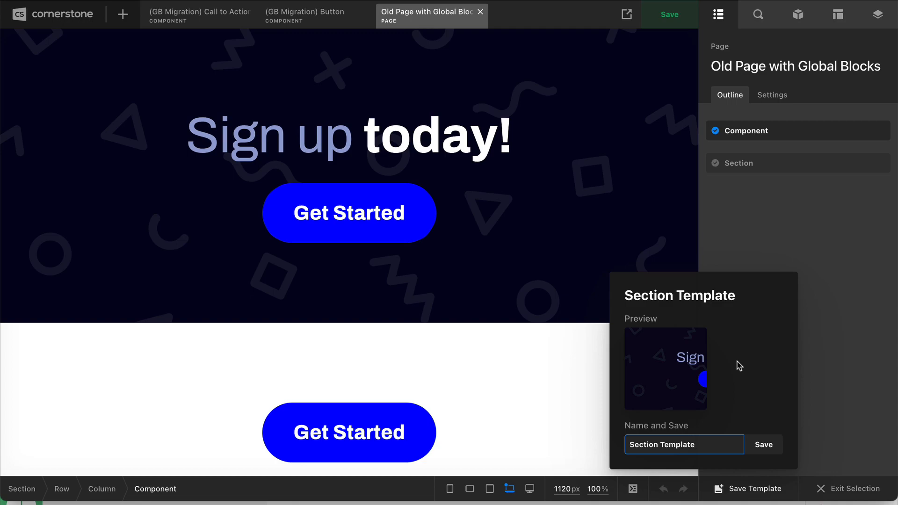
{"action": "left_click", "coordinate": [822, 374]}
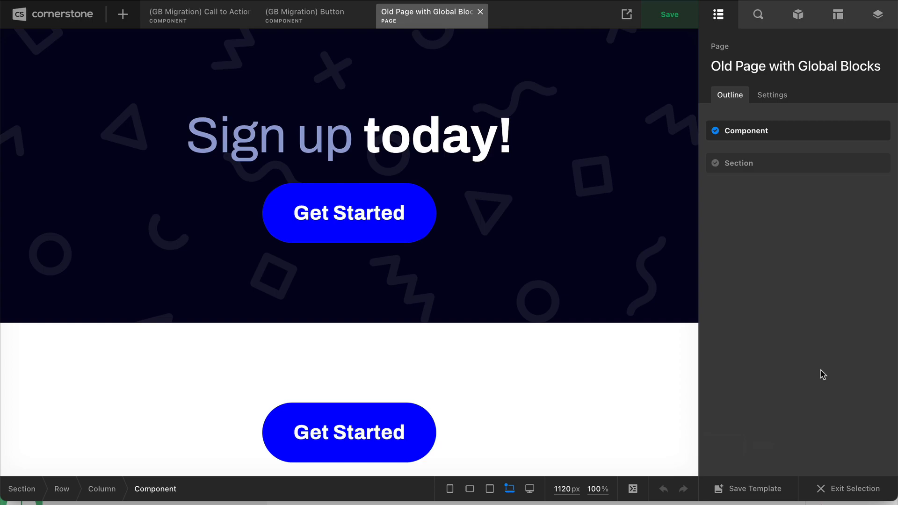
{"action": "left_click", "coordinate": [851, 489]}
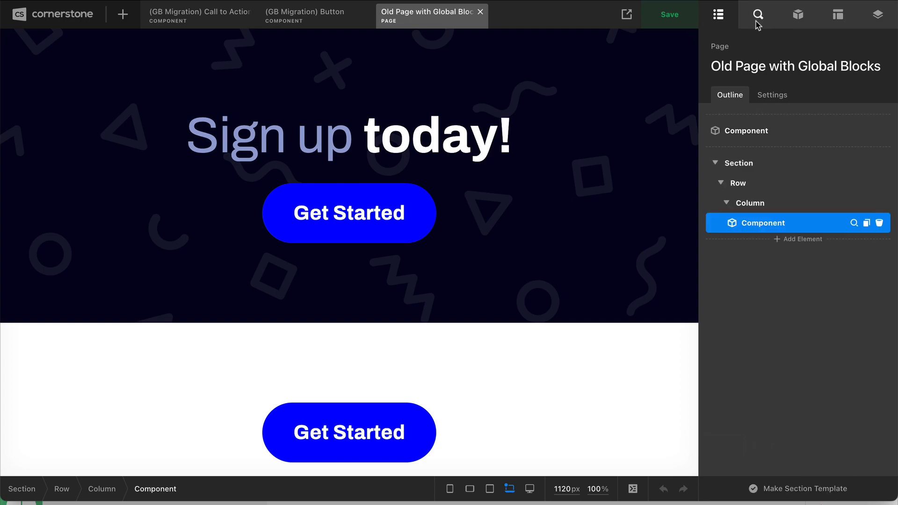
Step: Rename the lower white section as "My Section" in the inspector
{"action": "left_click", "coordinate": [571, 381]}
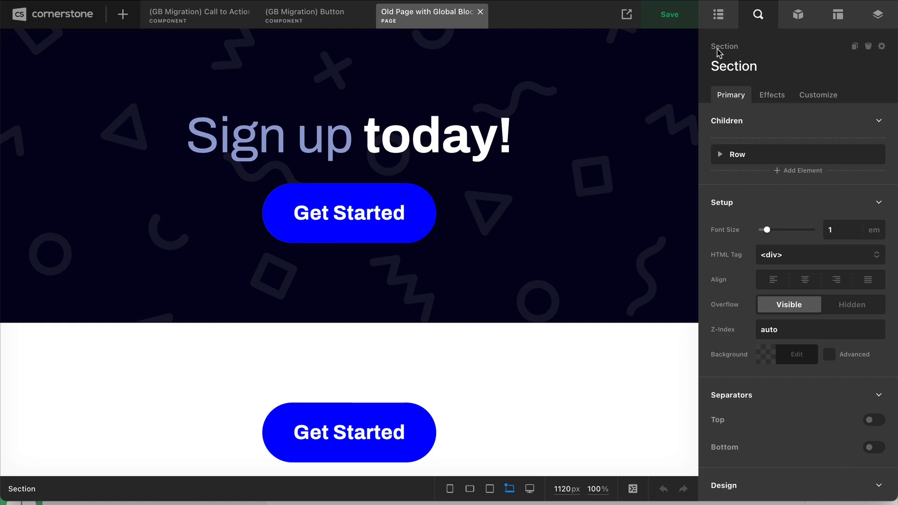
{"action": "double_click", "coordinate": [737, 66]}
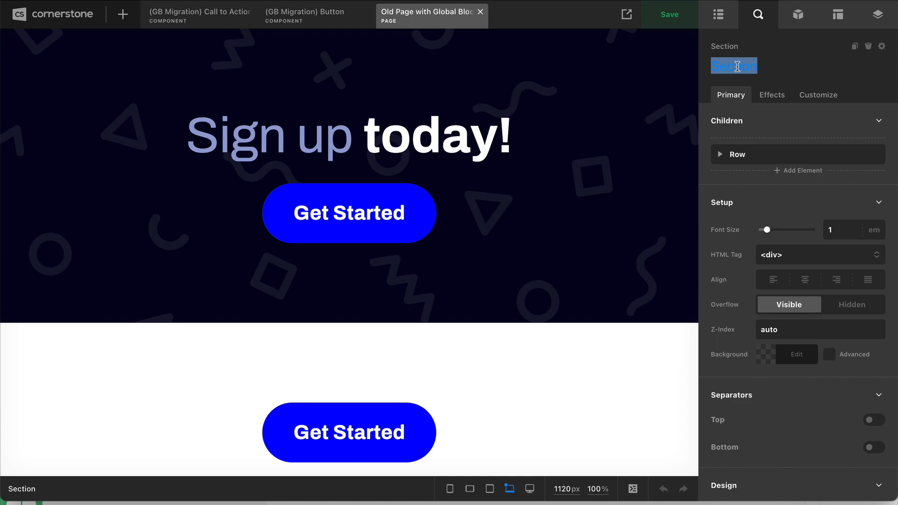
{"action": "type", "text": "My Section"}
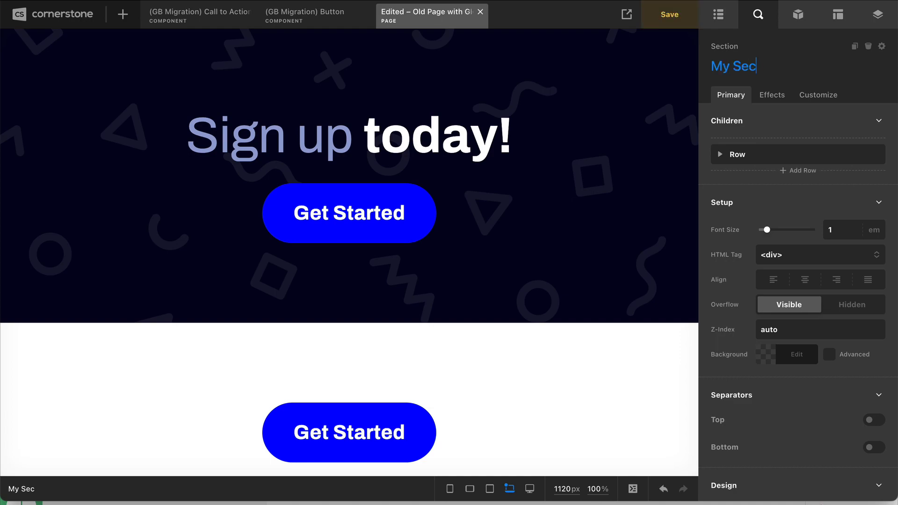
{"action": "key", "text": "Return"}
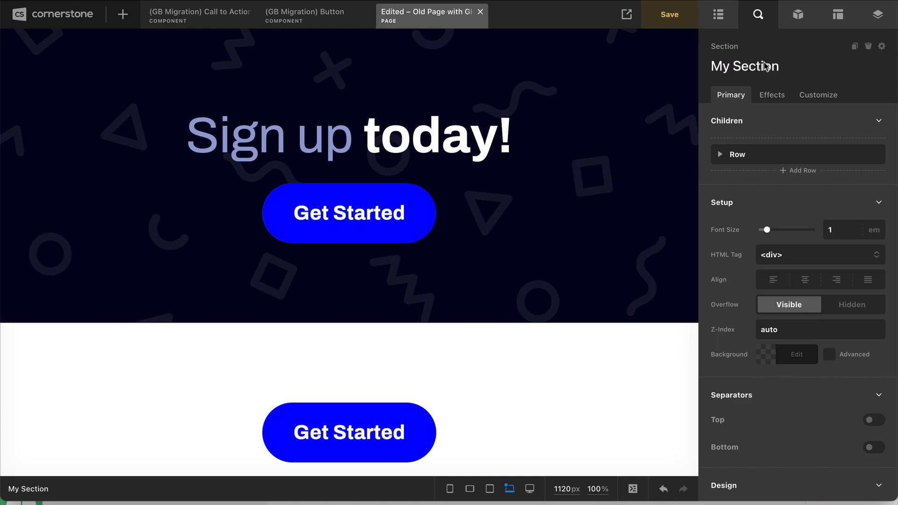
Step: Rename the row inside My Section as "My Layout Element"
{"action": "left_click", "coordinate": [473, 417]}
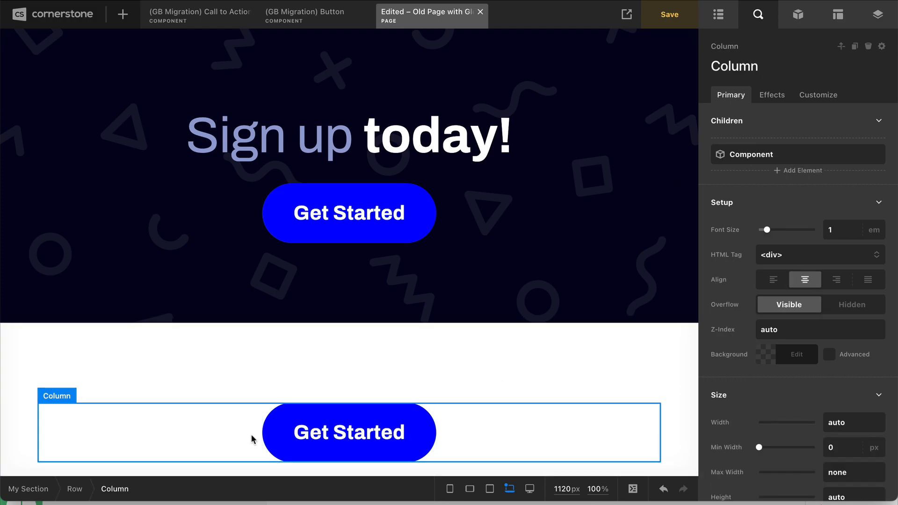
{"action": "left_click", "coordinate": [74, 495]}
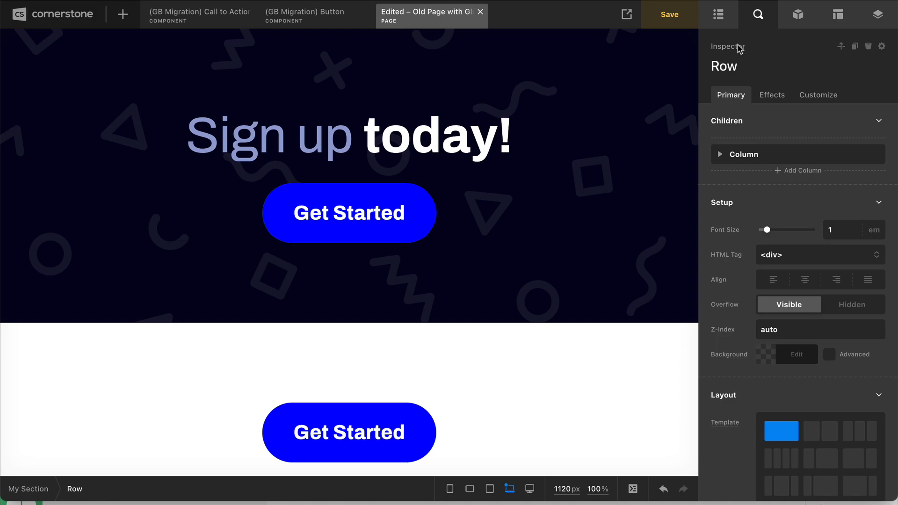
{"action": "double_click", "coordinate": [723, 66]}
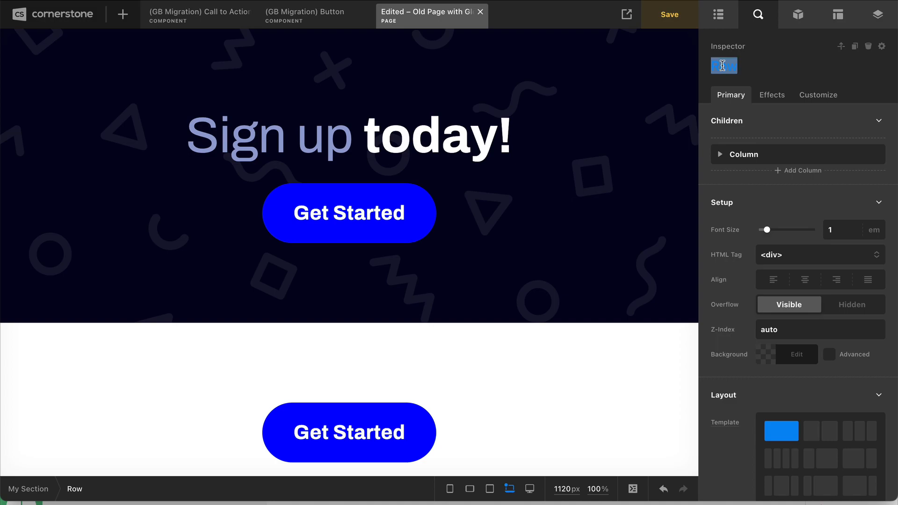
{"action": "type", "text": "My Layout E"}
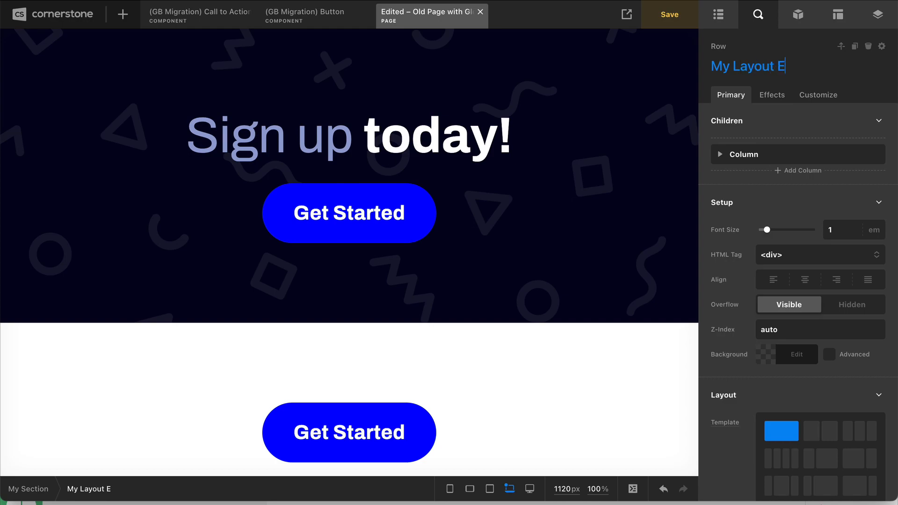
{"action": "type", "text": "lement"}
{"action": "key", "text": "Return"}
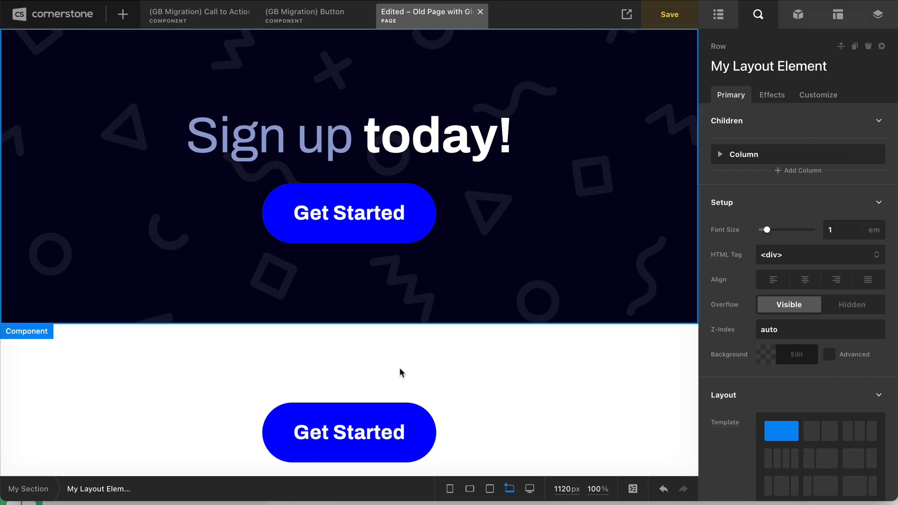
Step: Inspect the lower Get Started component and go up through its parent elements to My Section
{"action": "left_click", "coordinate": [352, 433]}
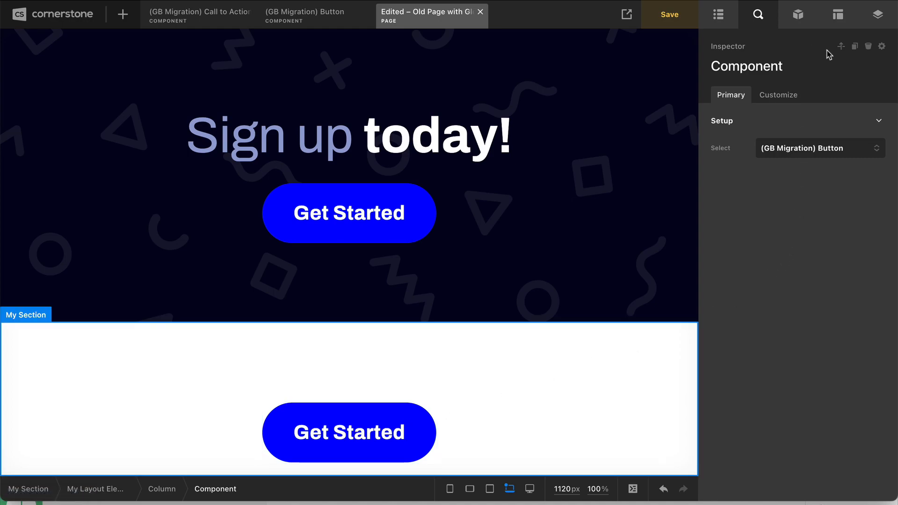
{"action": "left_click", "coordinate": [841, 46]}
{"action": "left_click", "coordinate": [841, 46]}
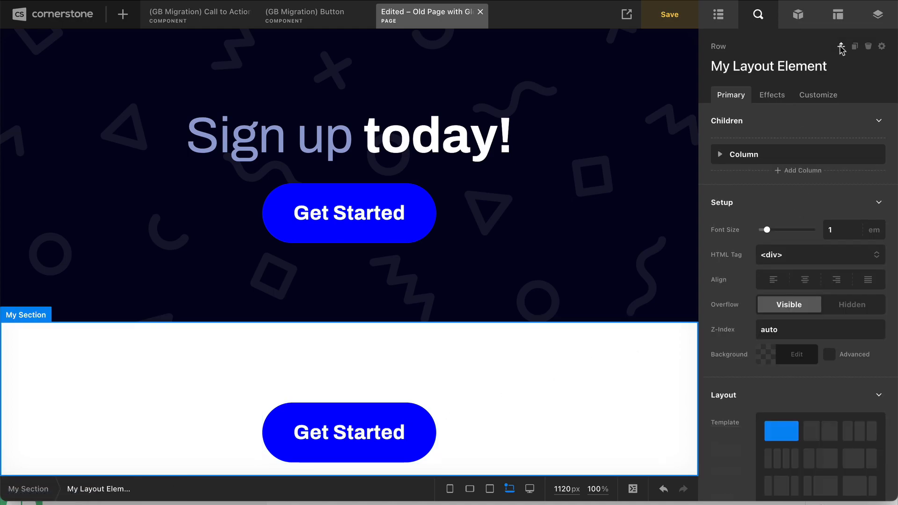
{"action": "left_click", "coordinate": [841, 47]}
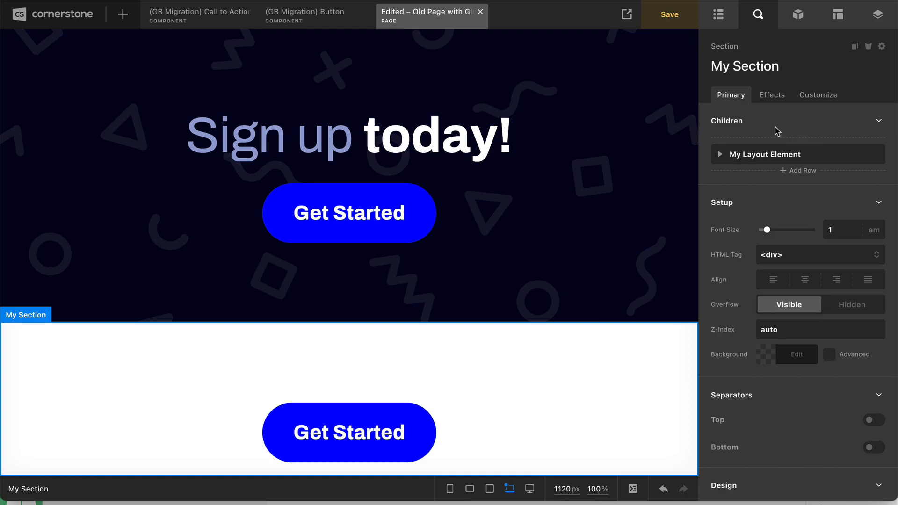
Step: Collapse and re-expand My Section's Setup group, and compare its Primary and Effects settings
{"action": "left_click", "coordinate": [747, 202]}
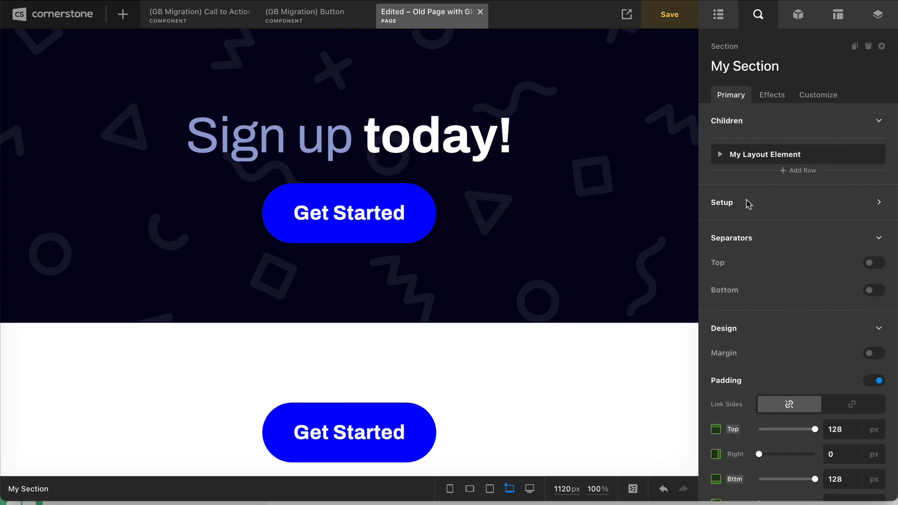
{"action": "left_click", "coordinate": [773, 203]}
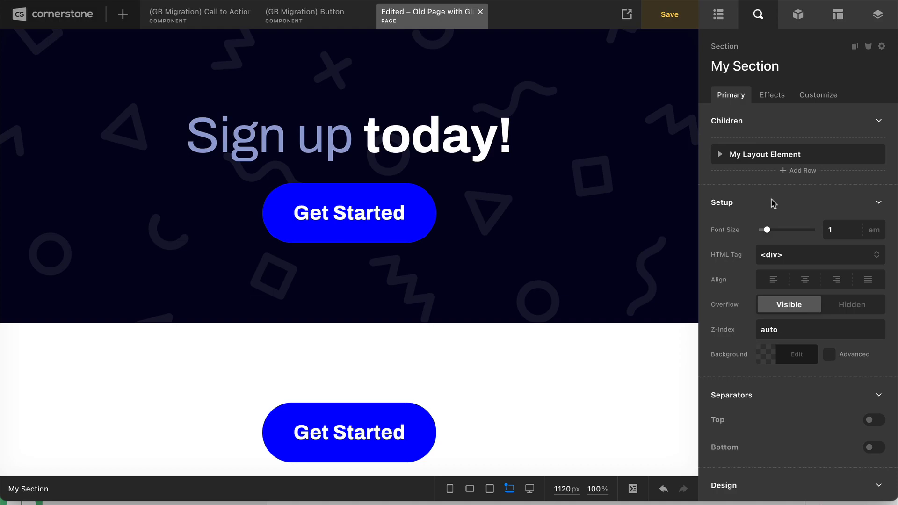
{"action": "left_click", "coordinate": [774, 95]}
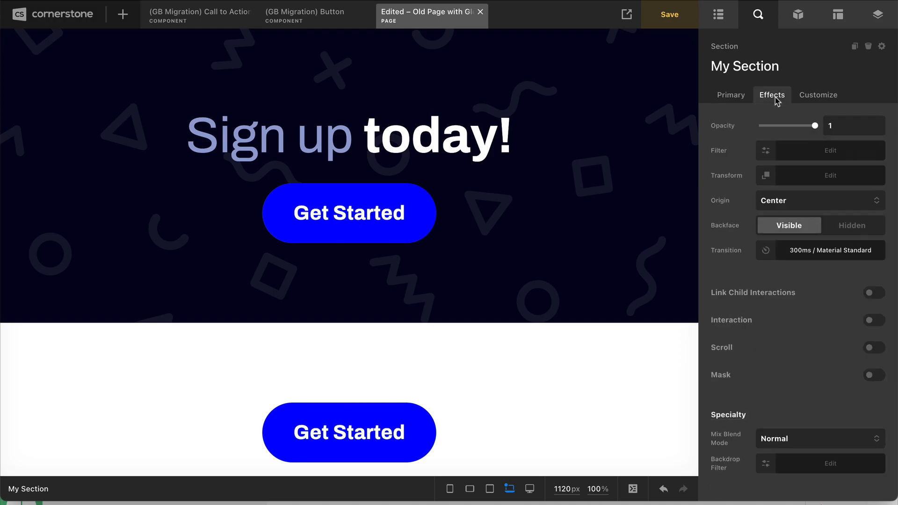
{"action": "left_click", "coordinate": [729, 94]}
{"action": "left_click", "coordinate": [766, 94]}
{"action": "left_click", "coordinate": [723, 95]}
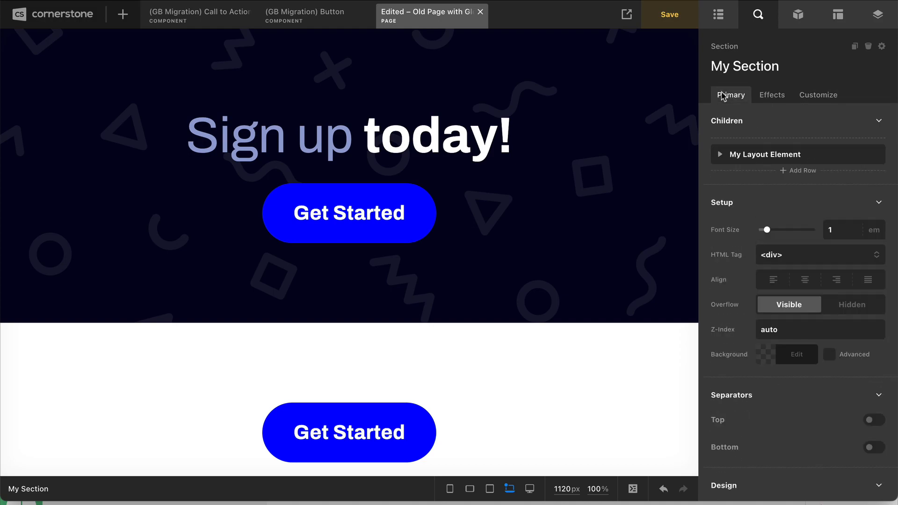
Step: Review My Section's Primary settings from Children down to Particles, along with its Effects and Customize settings
{"action": "scroll", "coordinate": [768, 250], "scroll_direction": "down", "scroll_amount": 8}
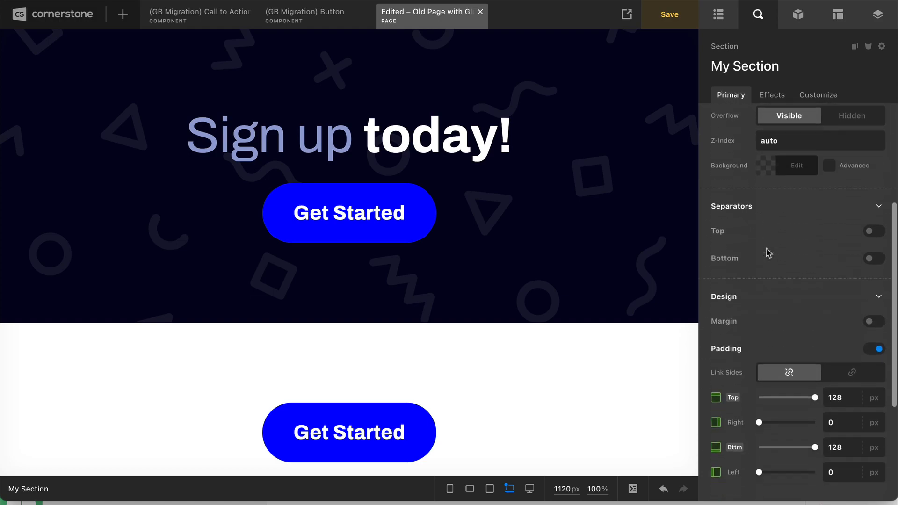
{"action": "scroll", "coordinate": [767, 251], "scroll_direction": "up", "scroll_amount": 8}
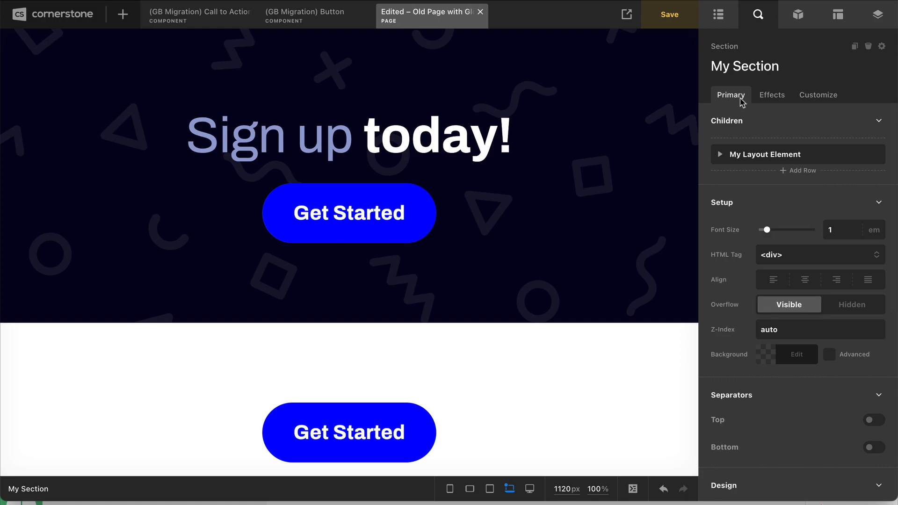
{"action": "scroll", "coordinate": [771, 269], "scroll_direction": "down", "scroll_amount": 8}
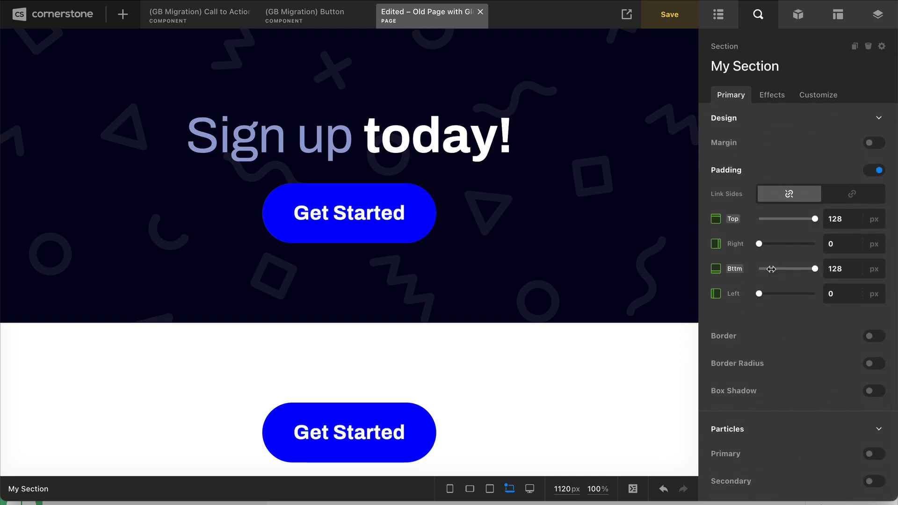
{"action": "scroll", "coordinate": [771, 269], "scroll_direction": "up", "scroll_amount": 5}
{"action": "scroll", "coordinate": [772, 270], "scroll_direction": "down", "scroll_amount": 5}
{"action": "left_click", "coordinate": [775, 94]}
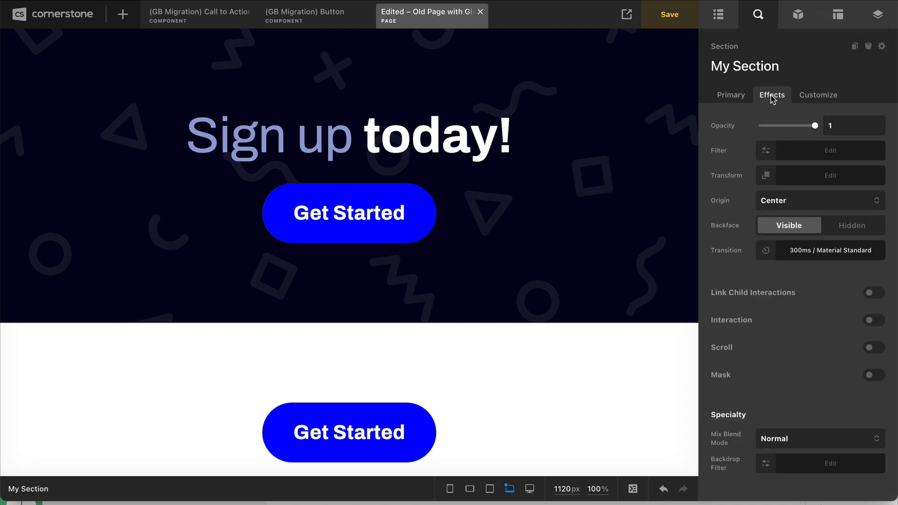
{"action": "left_click", "coordinate": [807, 95]}
{"action": "left_click", "coordinate": [728, 96]}
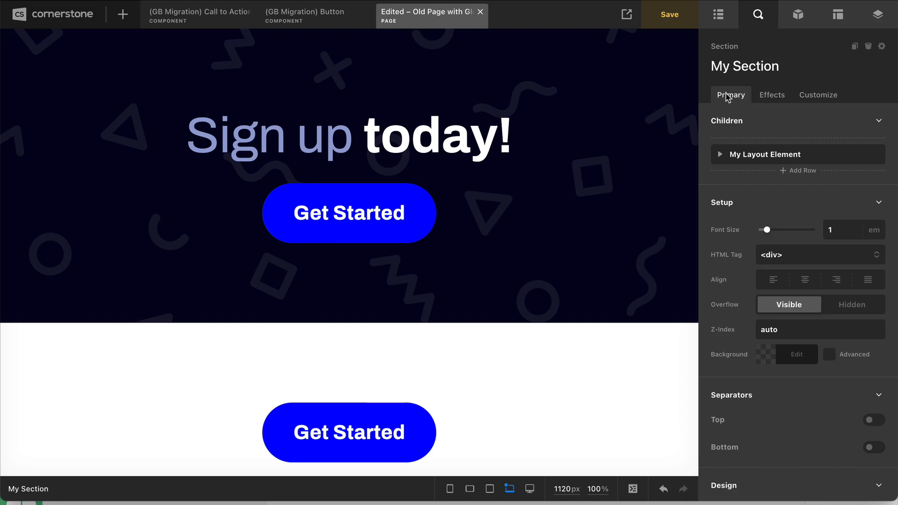
Step: Collapse all of My Section's Primary groups except Design to review its controls, and expand every group again
{"action": "left_click", "coordinate": [751, 121]}
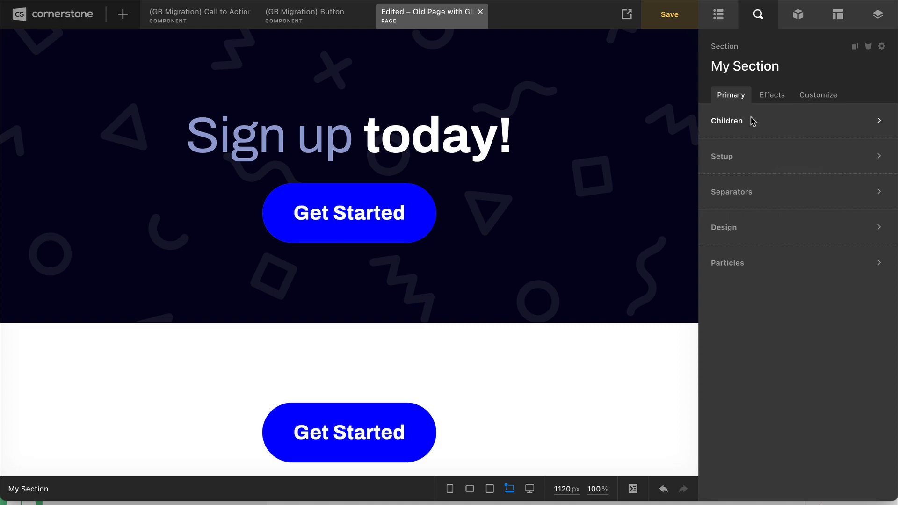
{"action": "left_click", "coordinate": [762, 226]}
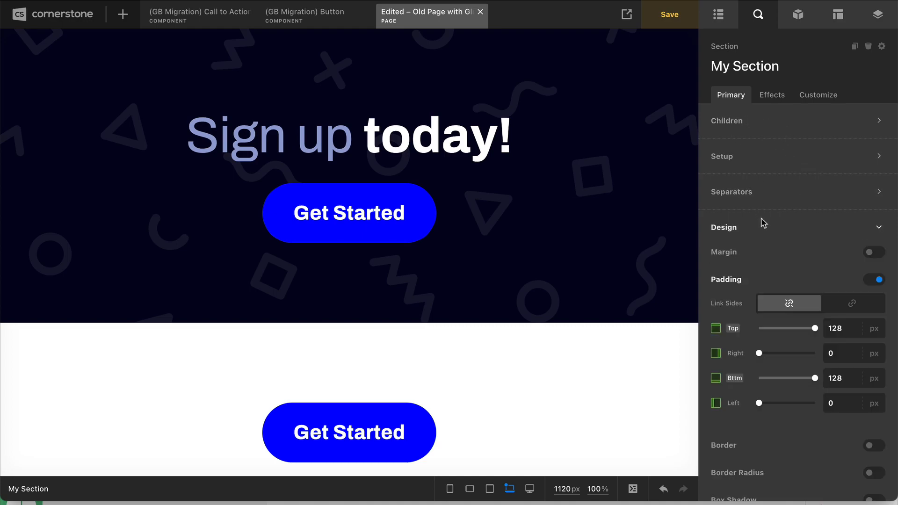
{"action": "scroll", "coordinate": [762, 222], "scroll_direction": "down", "scroll_amount": 1}
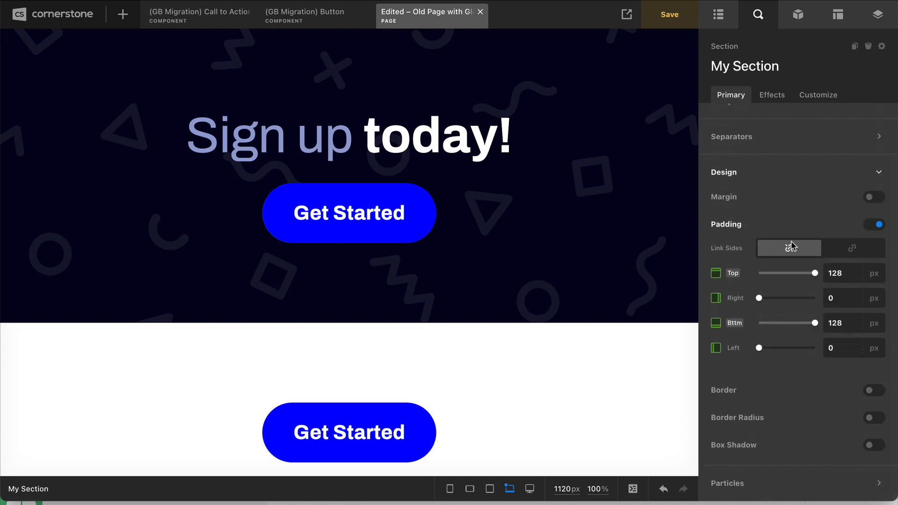
{"action": "scroll", "coordinate": [759, 209], "scroll_direction": "up", "scroll_amount": 5}
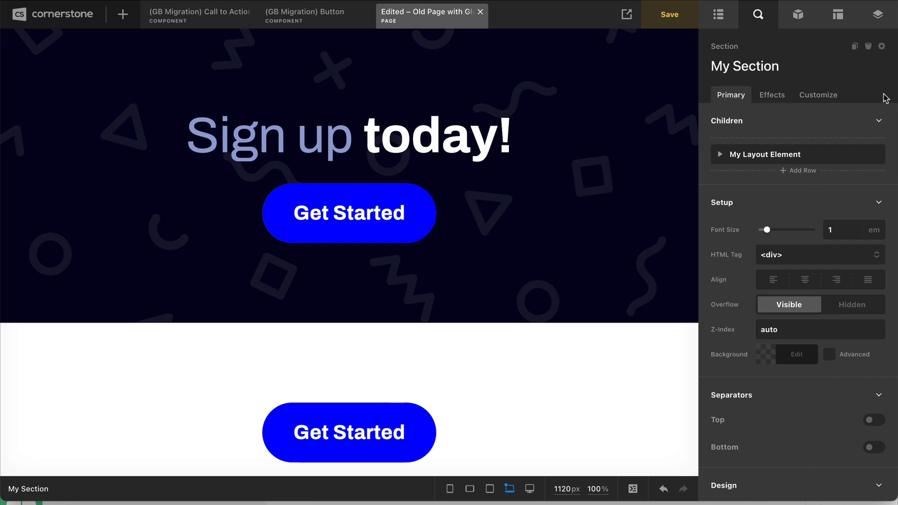
Step: Browse the Elements library's Layout and Templates groups, and search it for button before clearing the search
{"action": "left_click", "coordinate": [809, 22]}
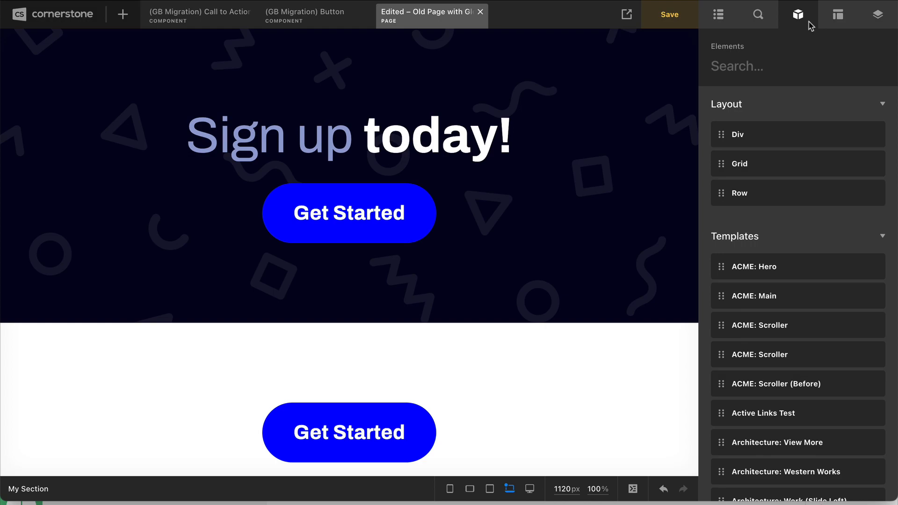
{"action": "scroll", "coordinate": [785, 215], "scroll_direction": "down", "scroll_amount": 6}
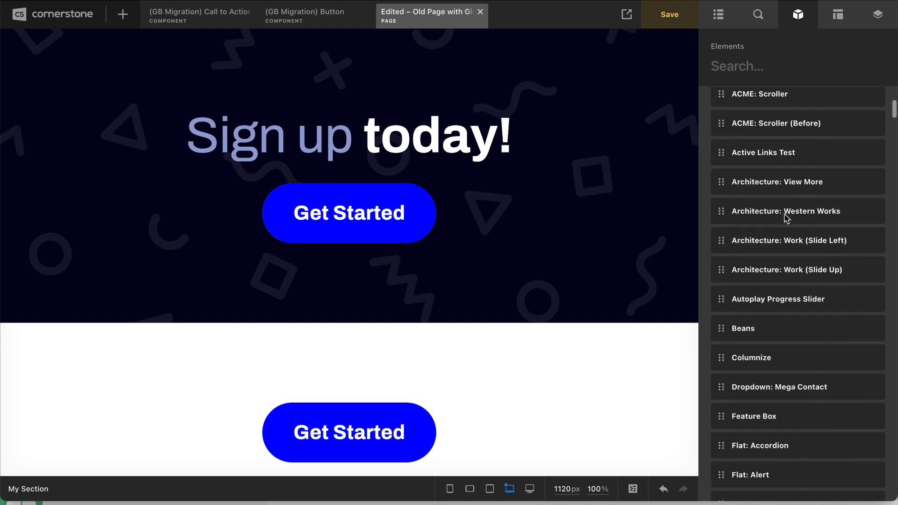
{"action": "scroll", "coordinate": [786, 215], "scroll_direction": "up", "scroll_amount": 6}
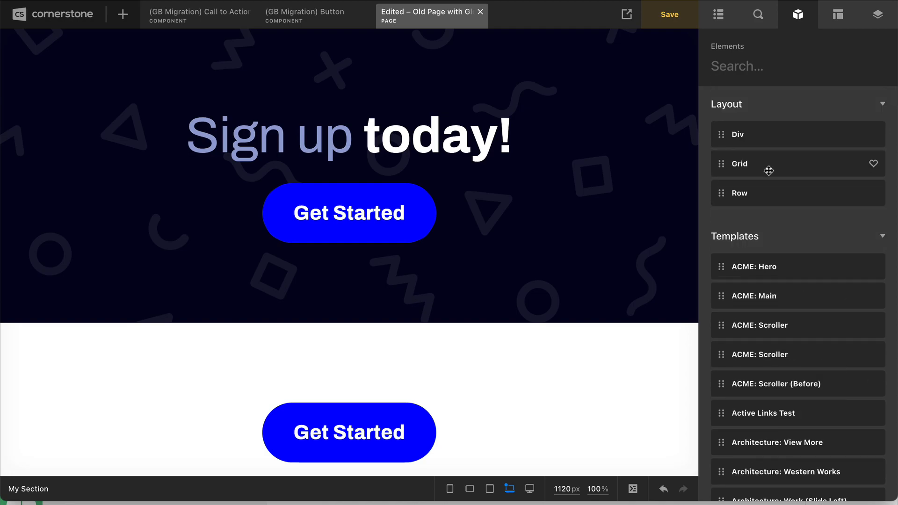
{"action": "type", "text": "button"}
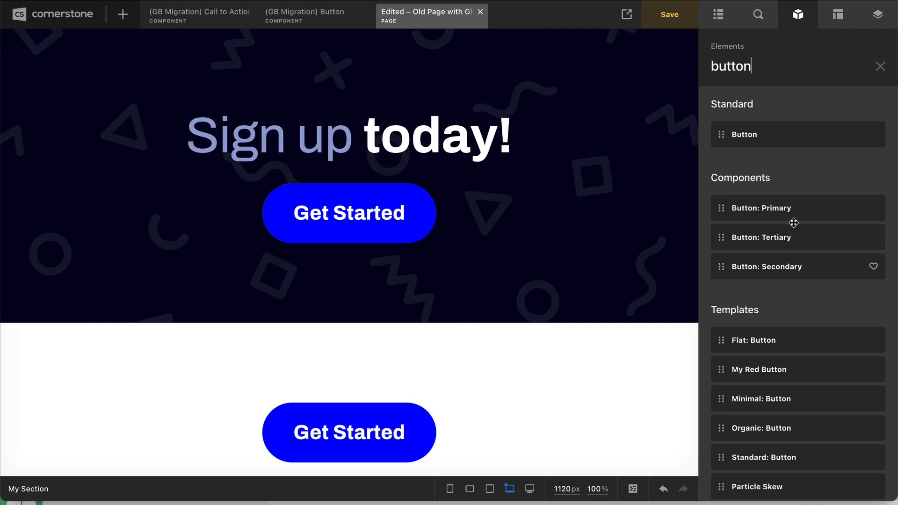
{"action": "left_click", "coordinate": [880, 66]}
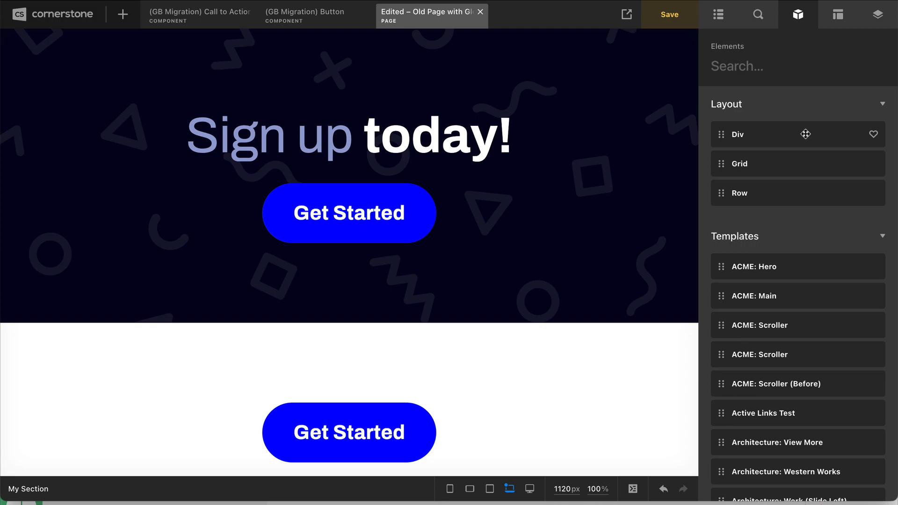
Step: Search the Templates library for home, clear the search, and look over the saved page templates
{"action": "left_click", "coordinate": [838, 16]}
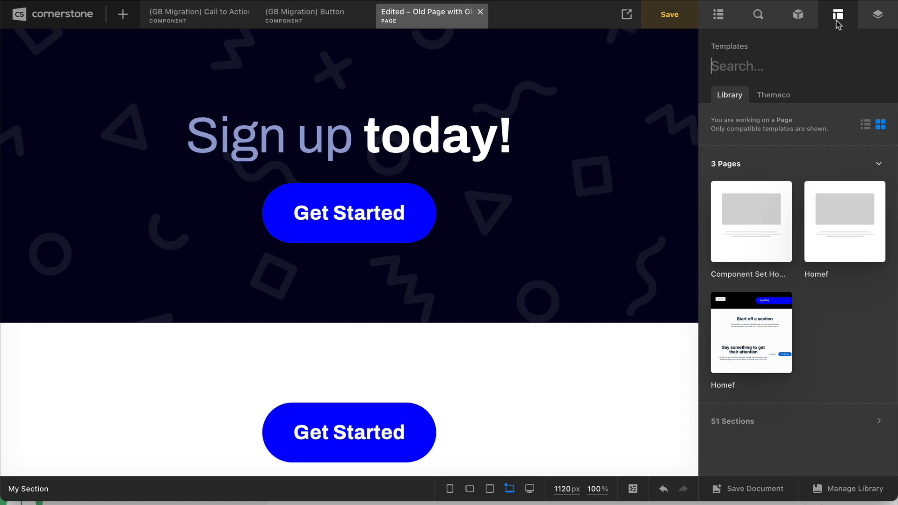
{"action": "type", "text": "home"}
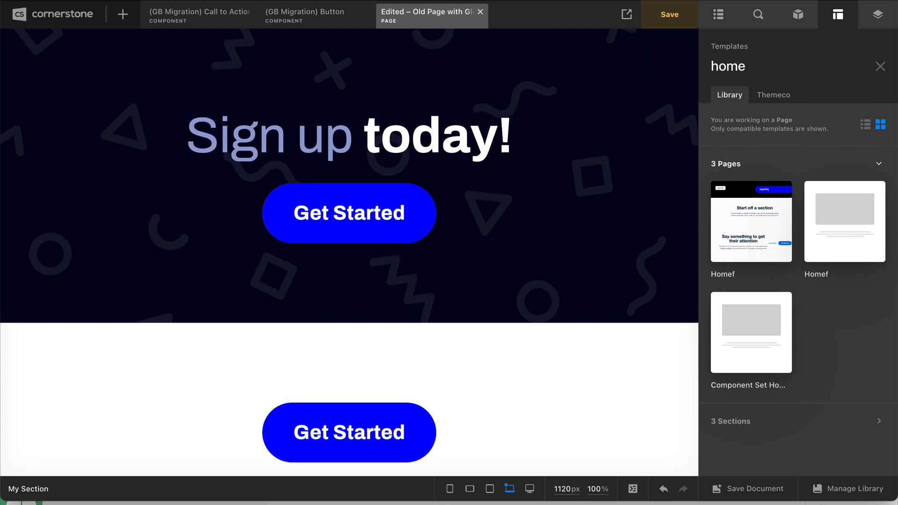
{"action": "key", "text": "ctrl+a"}
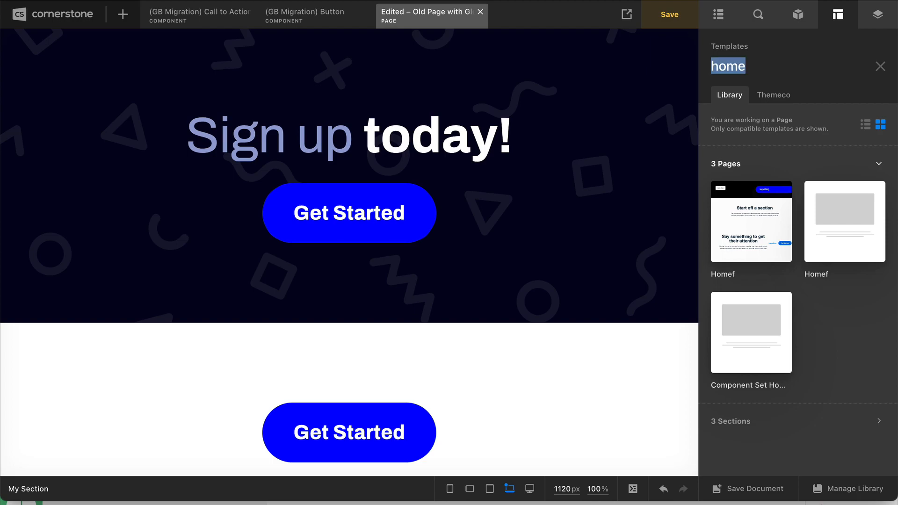
{"action": "key", "text": "BackSpace"}
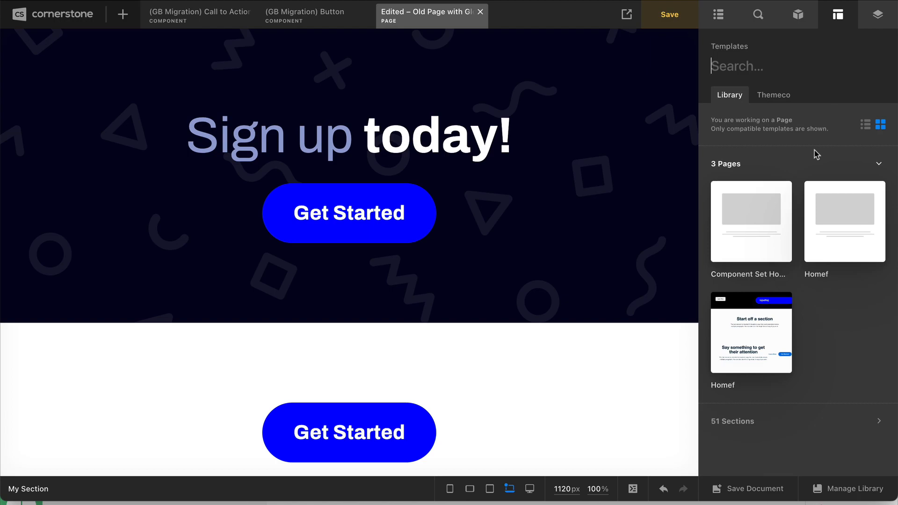
{"action": "mouse_move", "coordinate": [785, 245]}
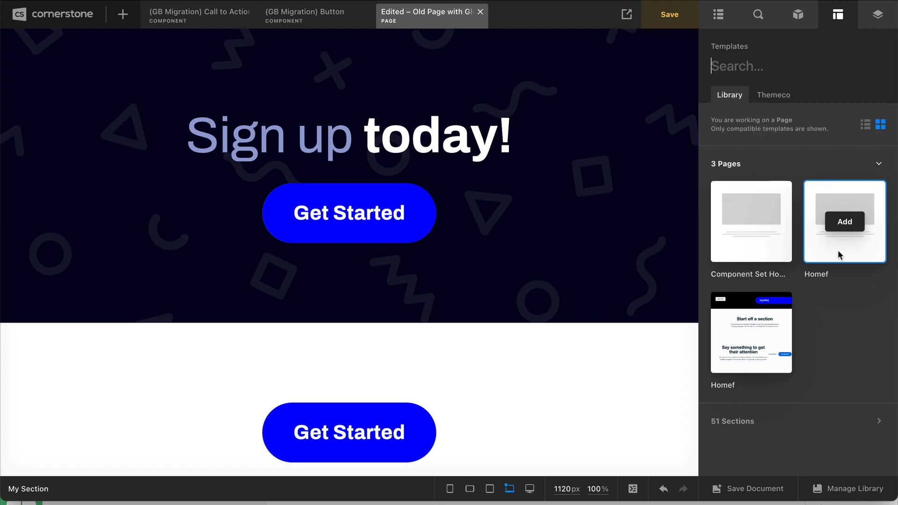
{"action": "mouse_move", "coordinate": [842, 234]}
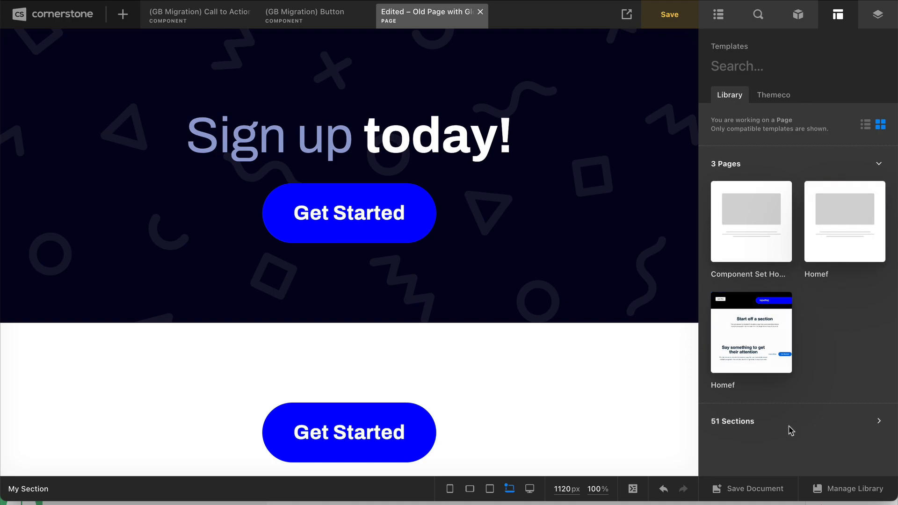
Step: Check the section template option in the page outline, and browse the Templates library's Sections group before collapsing it
{"action": "left_click", "coordinate": [719, 15]}
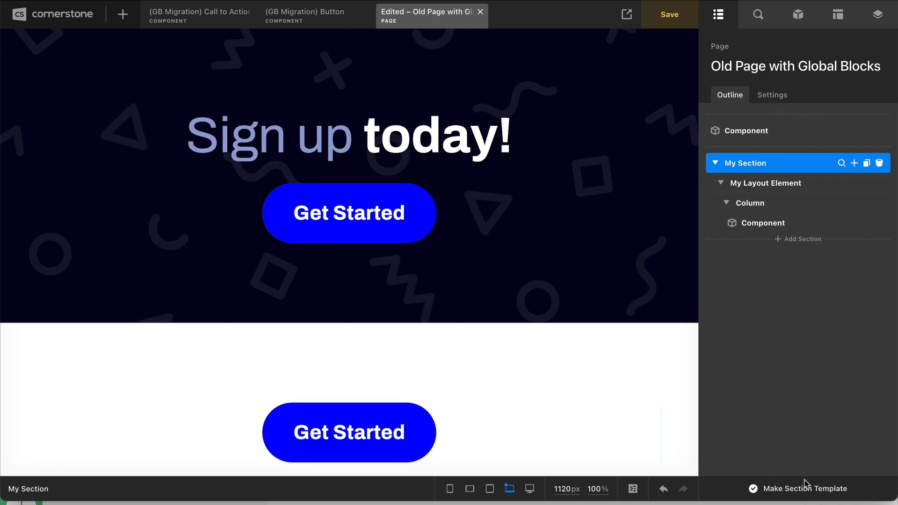
{"action": "left_click", "coordinate": [838, 23]}
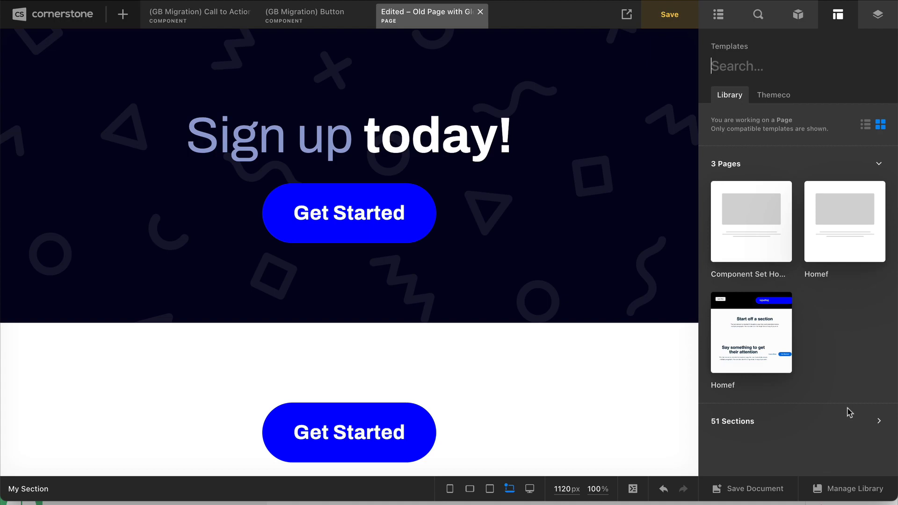
{"action": "left_click", "coordinate": [827, 414]}
{"action": "scroll", "coordinate": [830, 375], "scroll_direction": "down", "scroll_amount": 6}
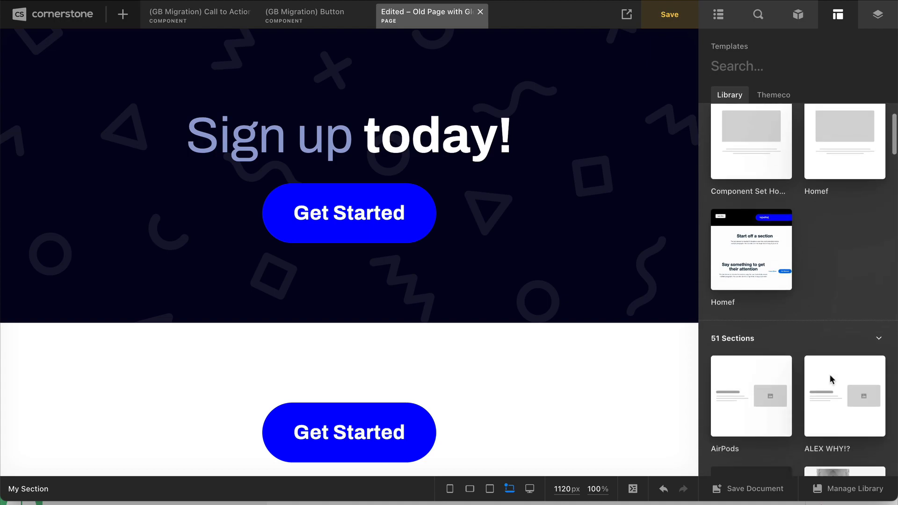
{"action": "scroll", "coordinate": [828, 369], "scroll_direction": "down", "scroll_amount": 10}
{"action": "scroll", "coordinate": [786, 299], "scroll_direction": "up", "scroll_amount": 3}
{"action": "scroll", "coordinate": [755, 307], "scroll_direction": "up", "scroll_amount": 15}
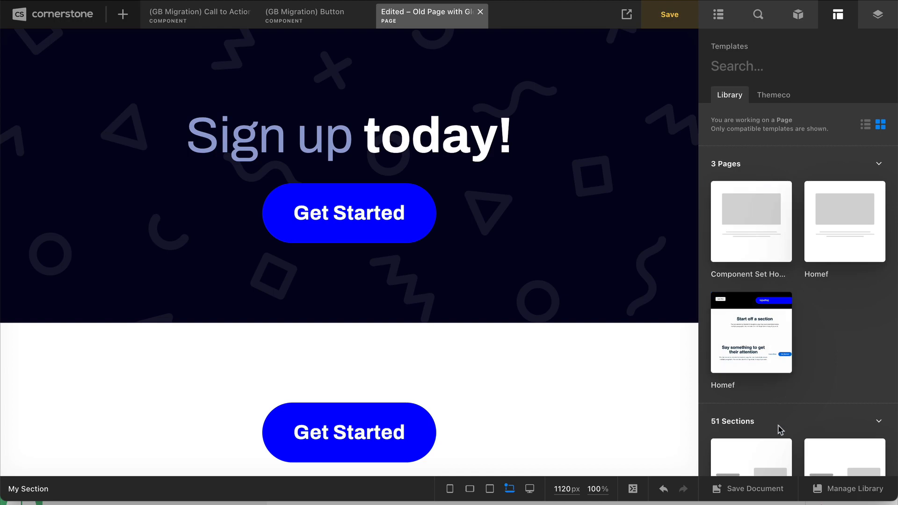
{"action": "left_click", "coordinate": [838, 422]}
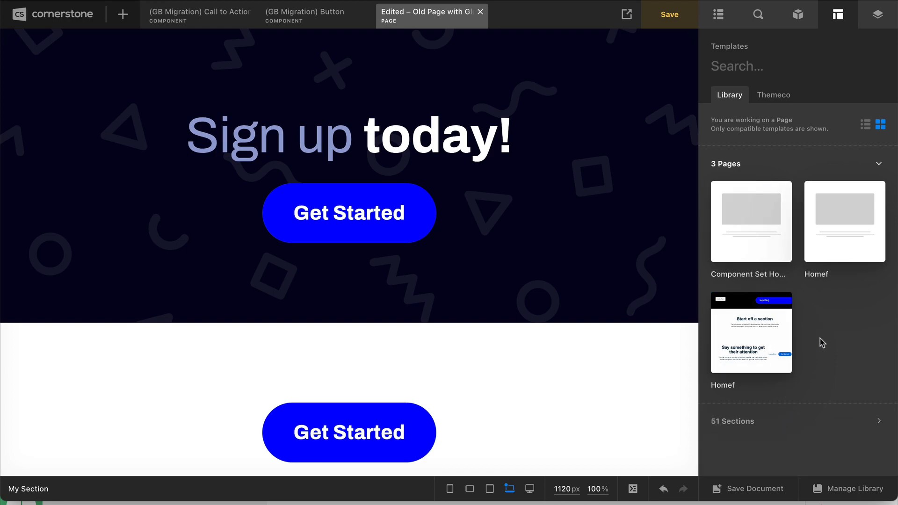
Step: Look over the Pages templates as a list with the Sections group expanded, and return to the thumbnail view
{"action": "mouse_move", "coordinate": [754, 234]}
{"action": "mouse_move", "coordinate": [832, 228]}
{"action": "mouse_move", "coordinate": [758, 242]}
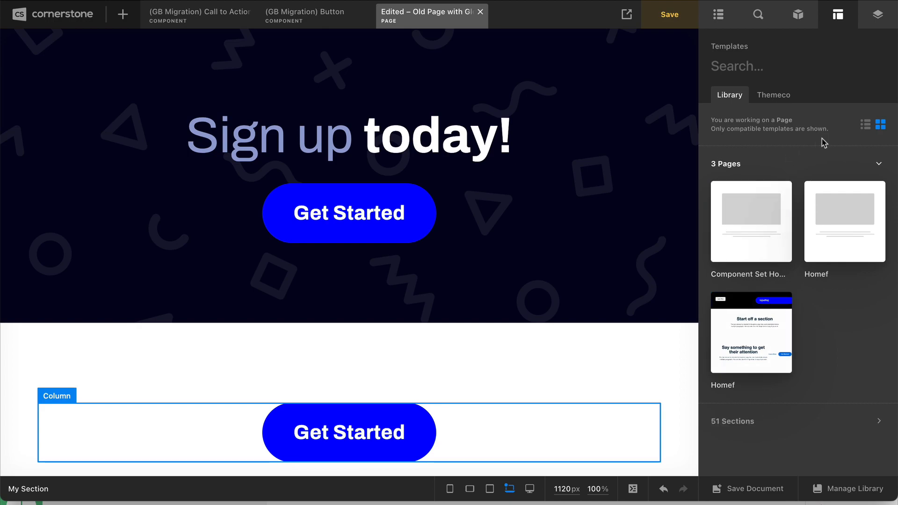
{"action": "left_click", "coordinate": [867, 126]}
{"action": "left_click", "coordinate": [751, 298]}
{"action": "scroll", "coordinate": [751, 295], "scroll_direction": "down", "scroll_amount": 10}
{"action": "scroll", "coordinate": [768, 184], "scroll_direction": "up", "scroll_amount": 10}
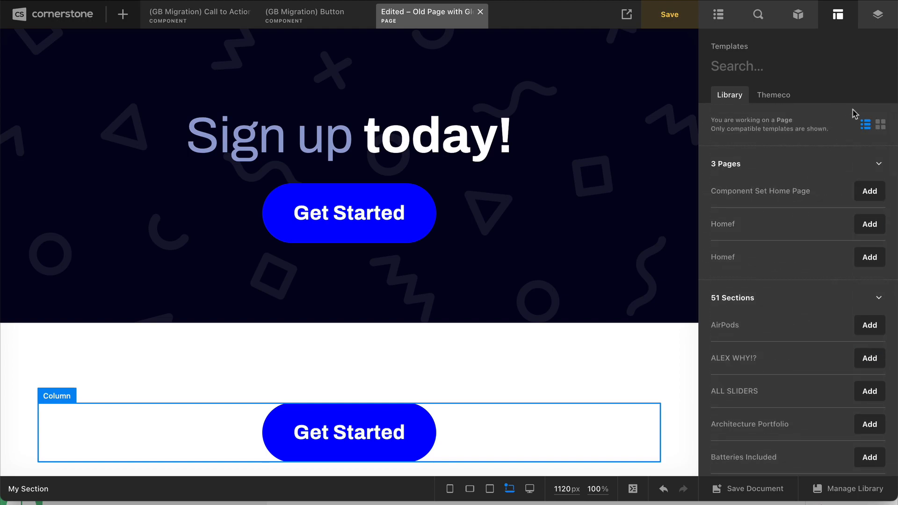
{"action": "left_click", "coordinate": [880, 125]}
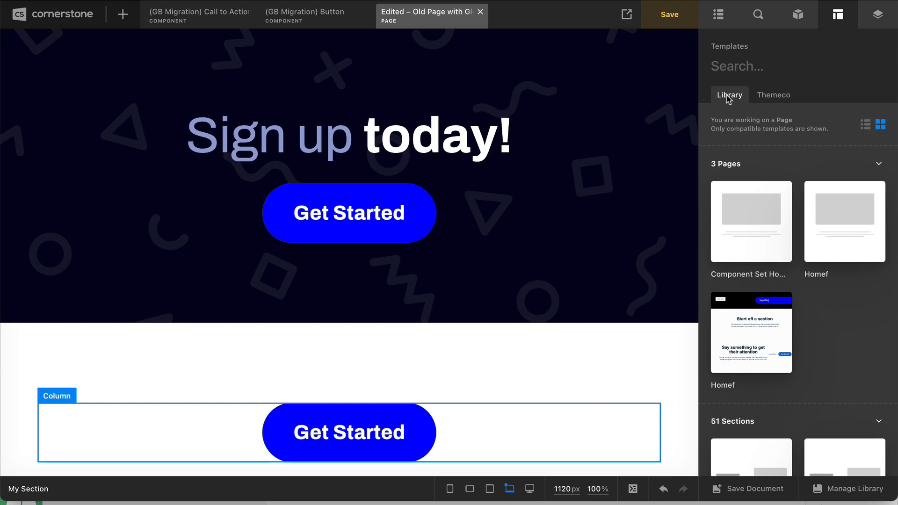
Step: Browse the Themeco page templates, from Architecture Portfolio down to the Creative Columns designs
{"action": "left_click", "coordinate": [773, 96]}
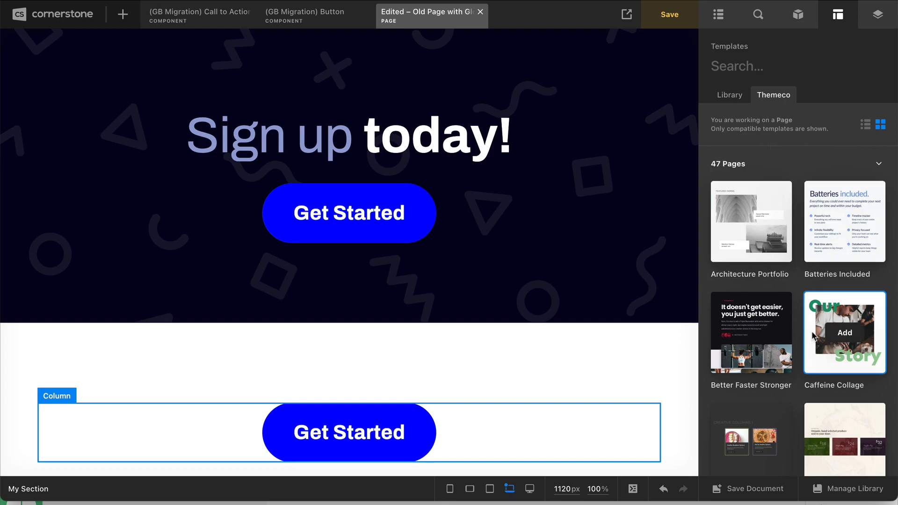
{"action": "mouse_move", "coordinate": [765, 355]}
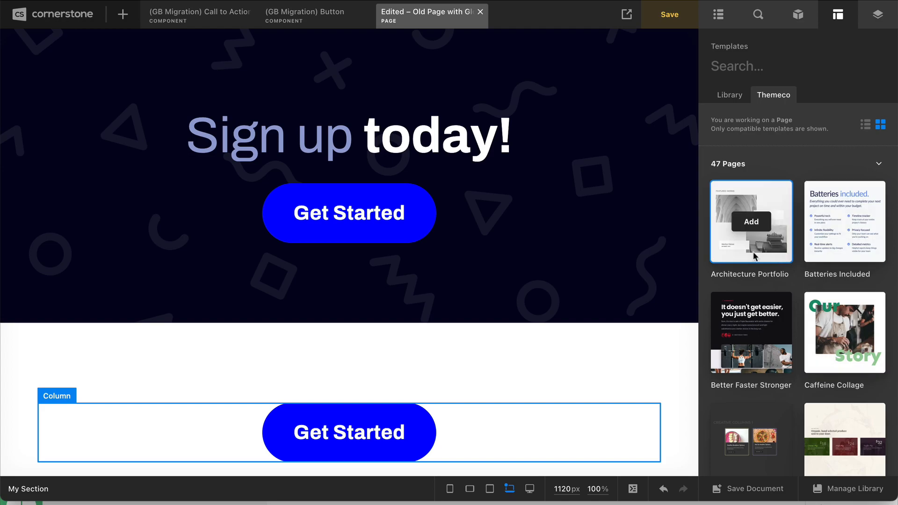
{"action": "scroll", "coordinate": [754, 252], "scroll_direction": "down", "scroll_amount": 5}
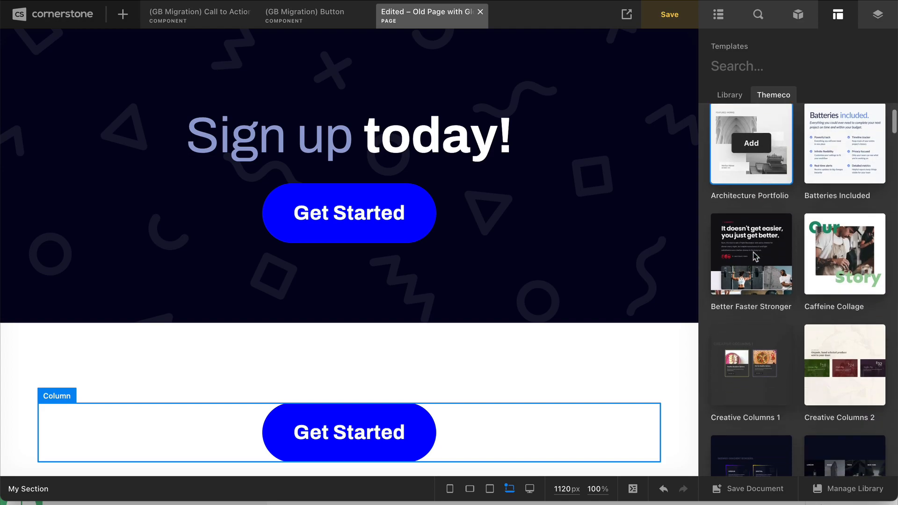
{"action": "scroll", "coordinate": [788, 317], "scroll_direction": "up", "scroll_amount": 5}
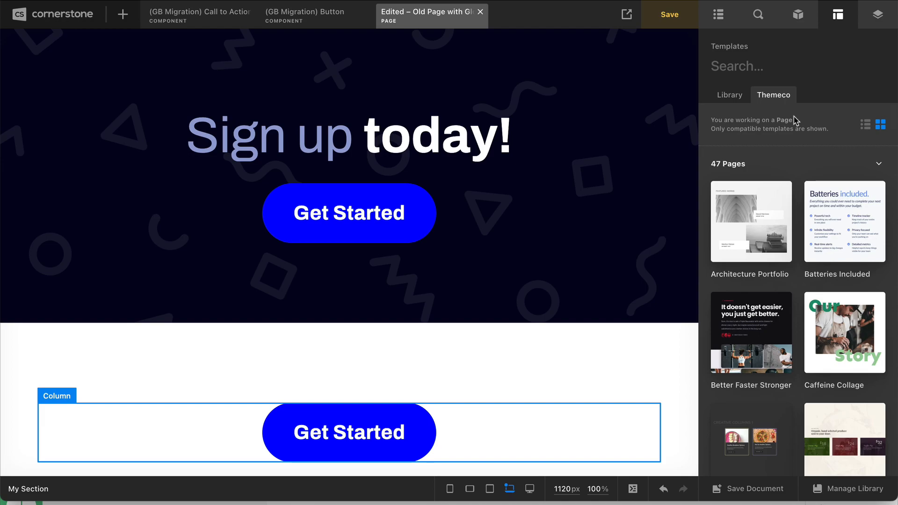
Step: Save the current document as a page template named Old Page with Global Blocks
{"action": "left_click", "coordinate": [762, 488]}
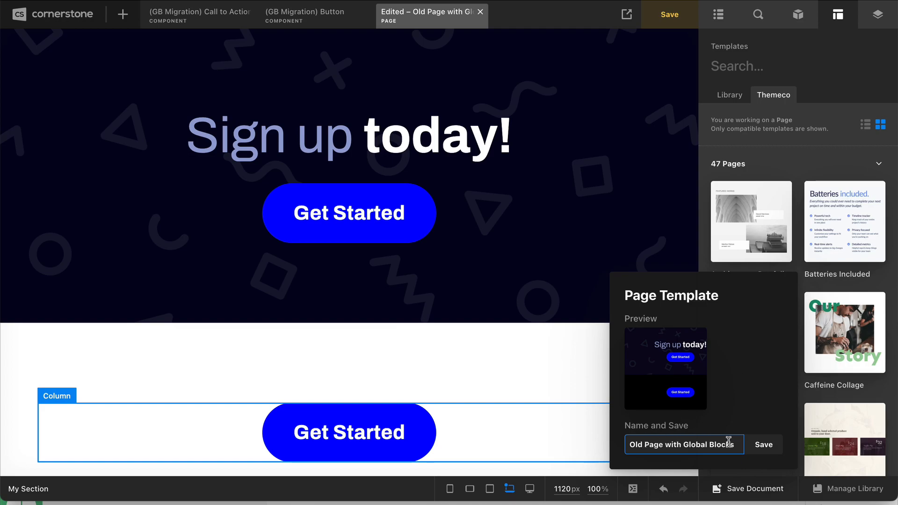
{"action": "left_click", "coordinate": [759, 450]}
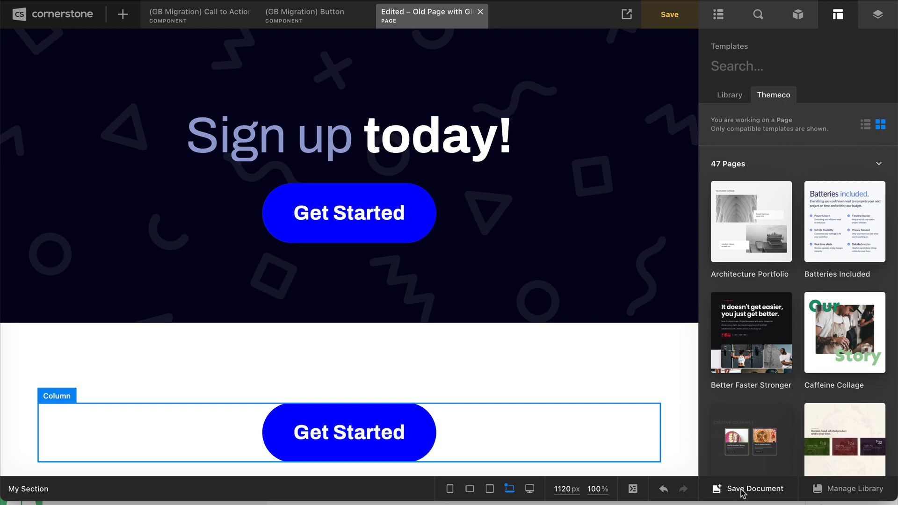
Step: Search the full template library manager for home, clear the search, and view the actions available for header template 23
{"action": "left_click", "coordinate": [849, 495]}
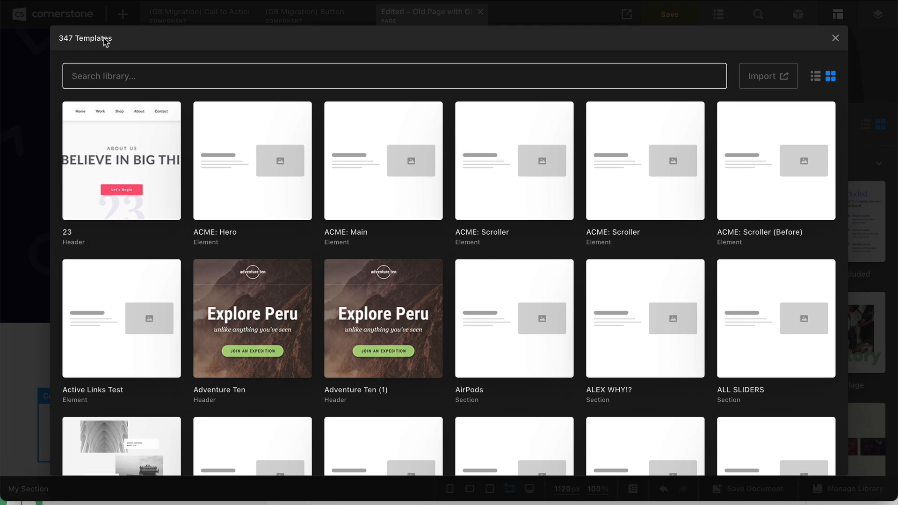
{"action": "type", "text": "home"}
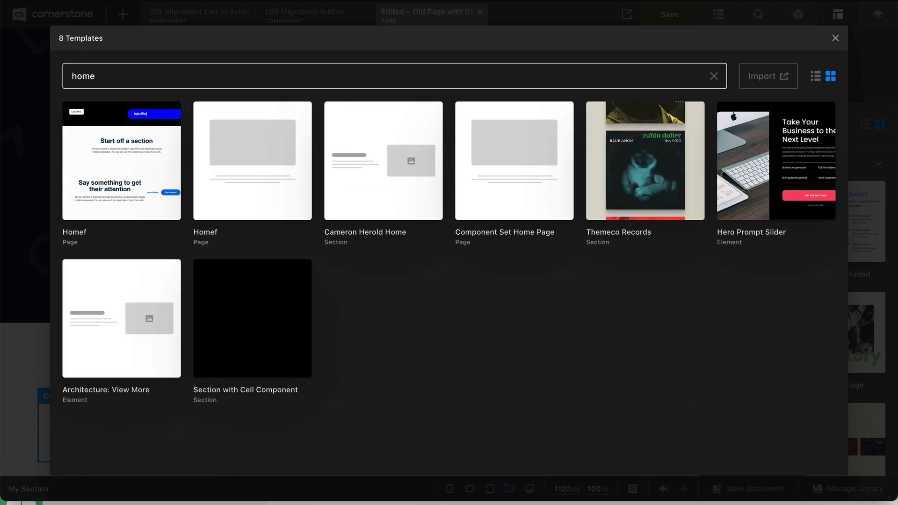
{"action": "key", "text": "BackSpace"}
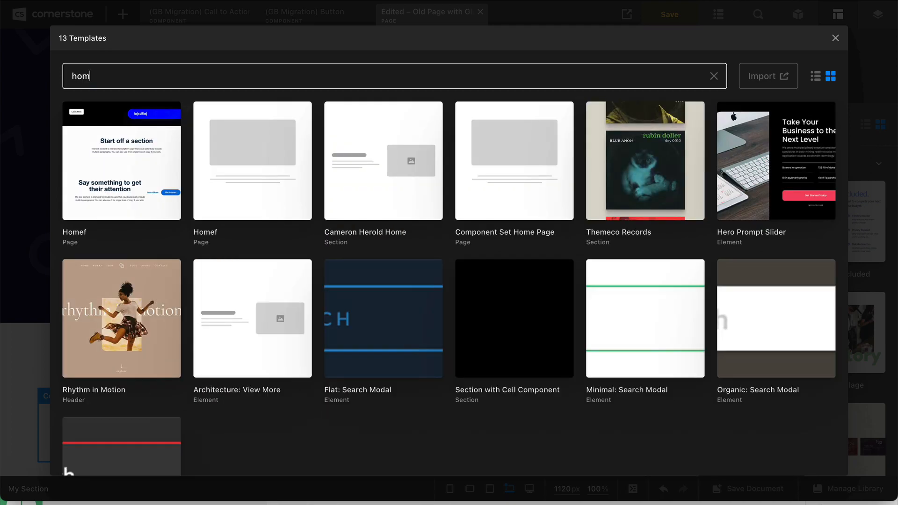
{"action": "key", "text": "BackSpace"}
{"action": "key", "text": "BackSpace"}
{"action": "key", "text": "BackSpace"}
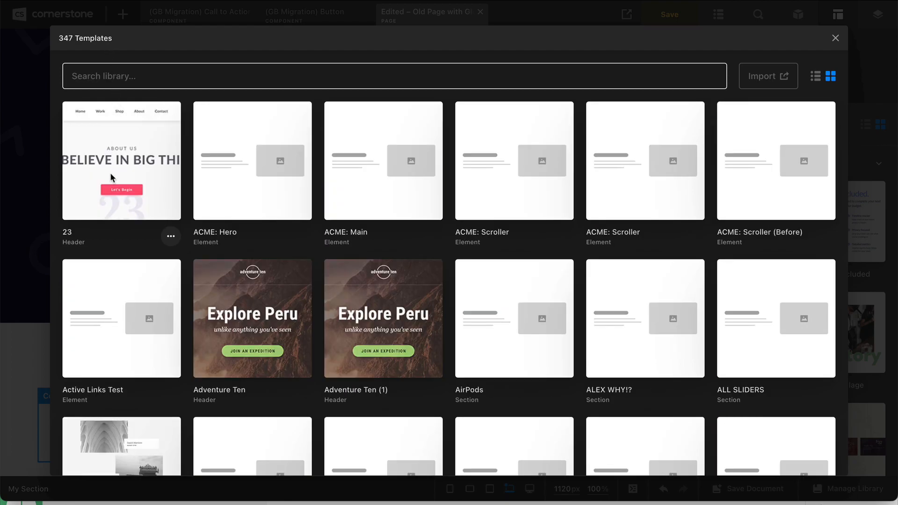
{"action": "left_click", "coordinate": [123, 158]}
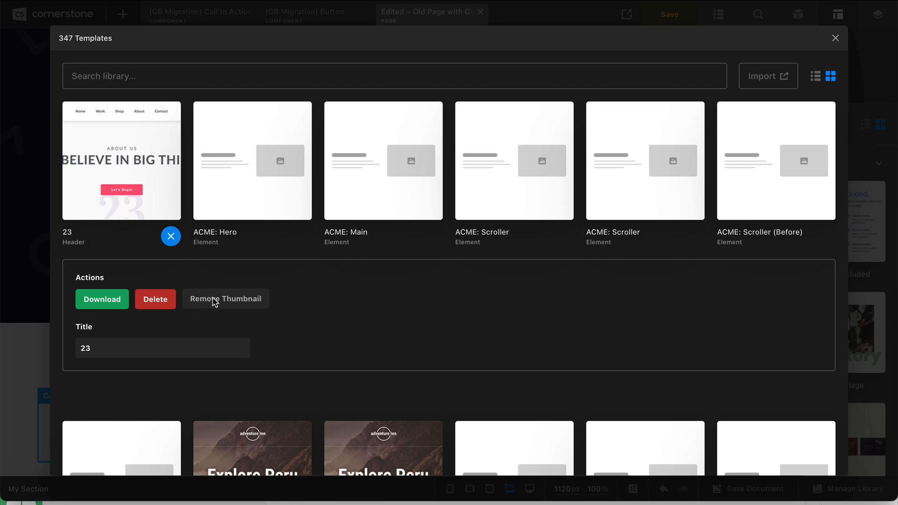
{"action": "left_click", "coordinate": [169, 181]}
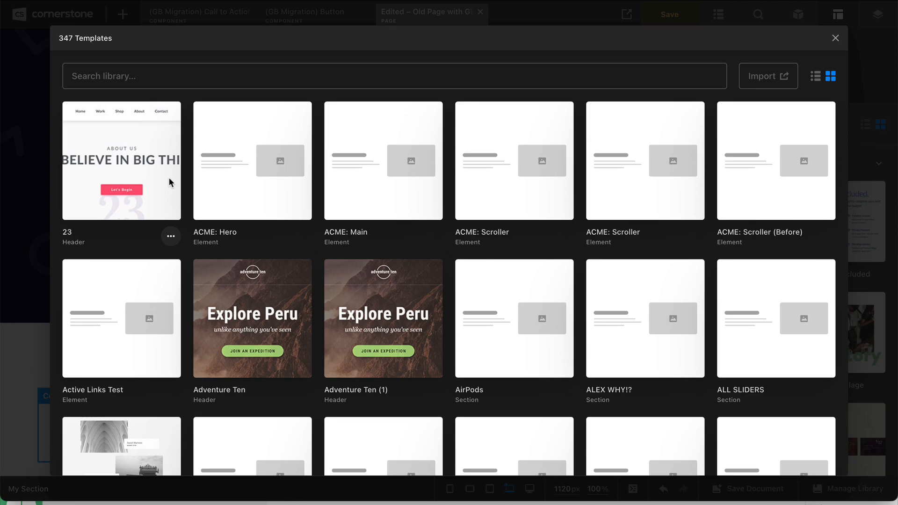
Step: Show the template library manager as a list and select 23, ACME: Main and both ACME: Scroller templates
{"action": "left_click", "coordinate": [814, 77]}
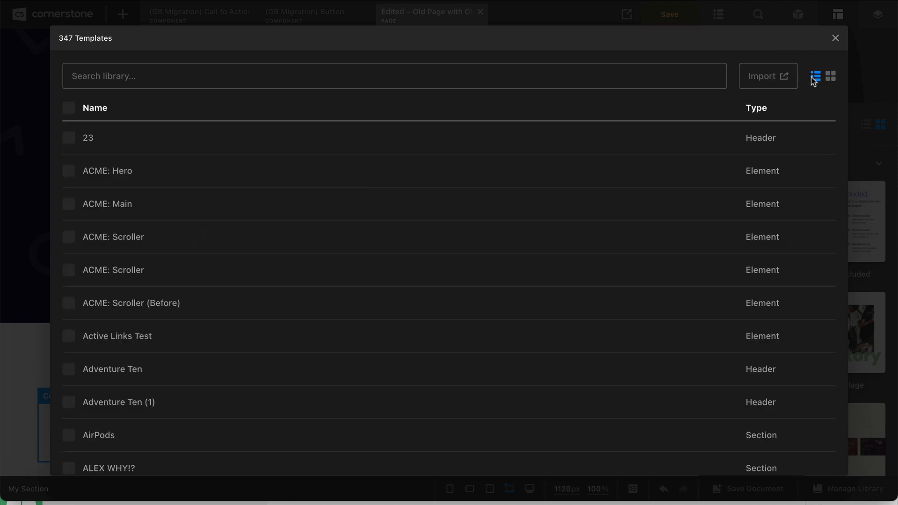
{"action": "scroll", "coordinate": [453, 273], "scroll_direction": "down", "scroll_amount": 8}
{"action": "scroll", "coordinate": [453, 273], "scroll_direction": "up", "scroll_amount": 8}
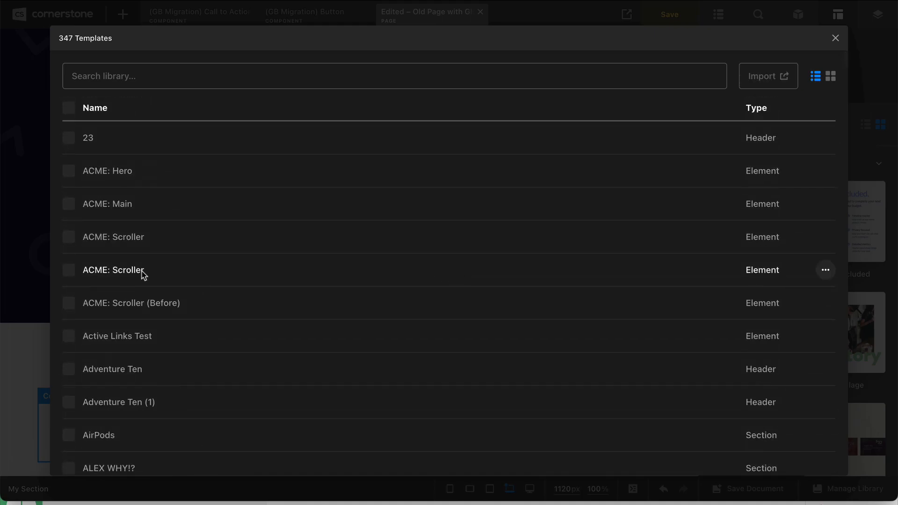
{"action": "left_click", "coordinate": [69, 270]}
{"action": "left_click", "coordinate": [69, 238]}
{"action": "left_click", "coordinate": [69, 204]}
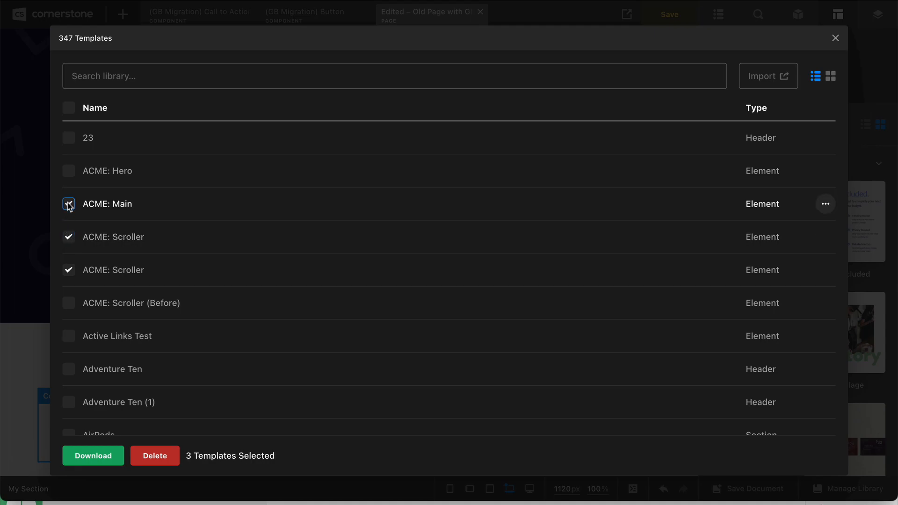
{"action": "left_click", "coordinate": [69, 138]}
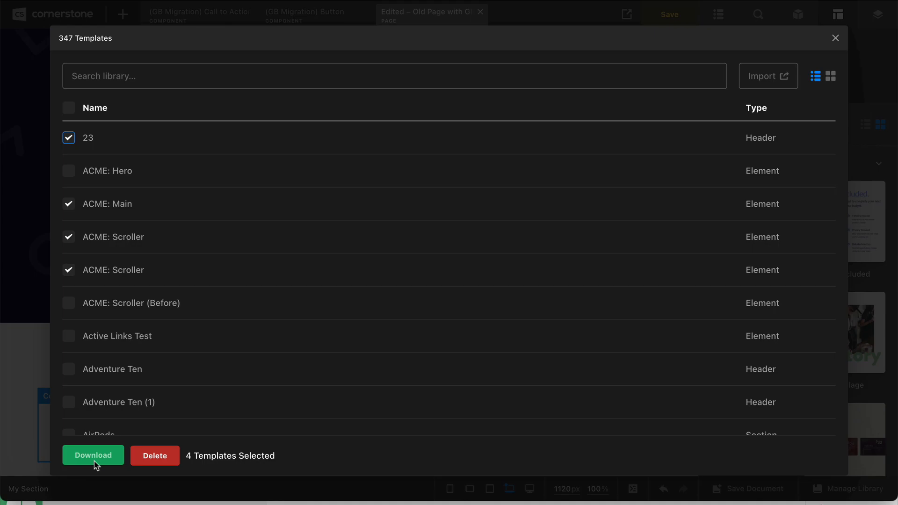
Step: Deselect template 23, ACME: Main and both ACME: Scroller templates, and close the template library manager
{"action": "left_click", "coordinate": [69, 138]}
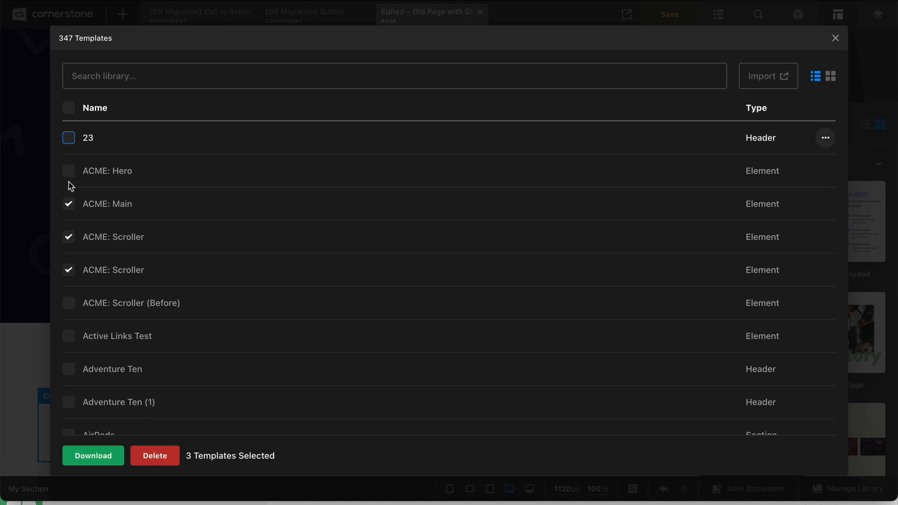
{"action": "left_click", "coordinate": [68, 204]}
{"action": "left_click", "coordinate": [69, 236]}
{"action": "left_click", "coordinate": [68, 270]}
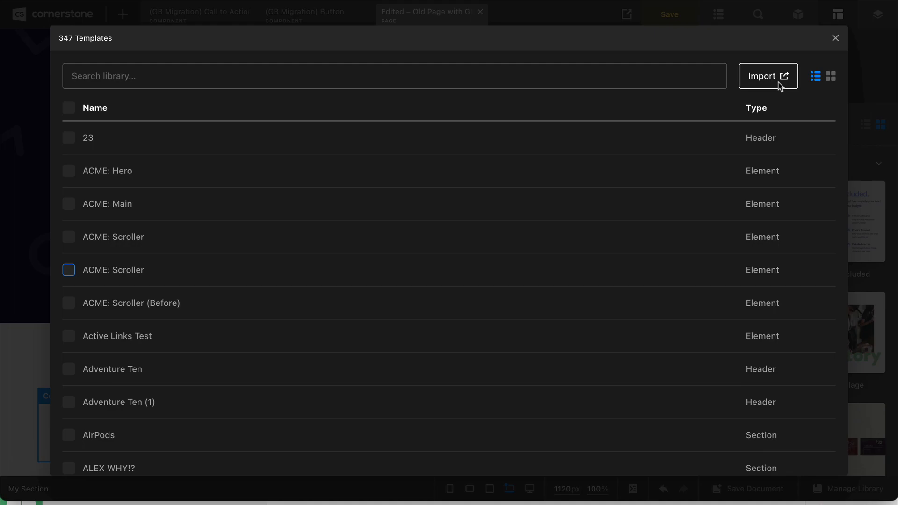
{"action": "left_click", "coordinate": [835, 38]}
Step: View the site-wide Globals settings, looking through the Options, Colors and Fonts sections
{"action": "left_click", "coordinate": [878, 15]}
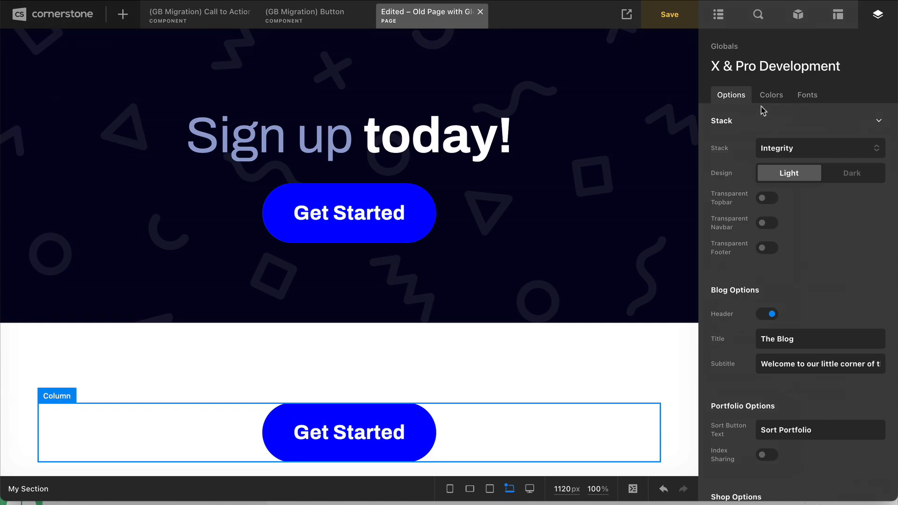
{"action": "left_click", "coordinate": [769, 96]}
{"action": "left_click", "coordinate": [813, 100]}
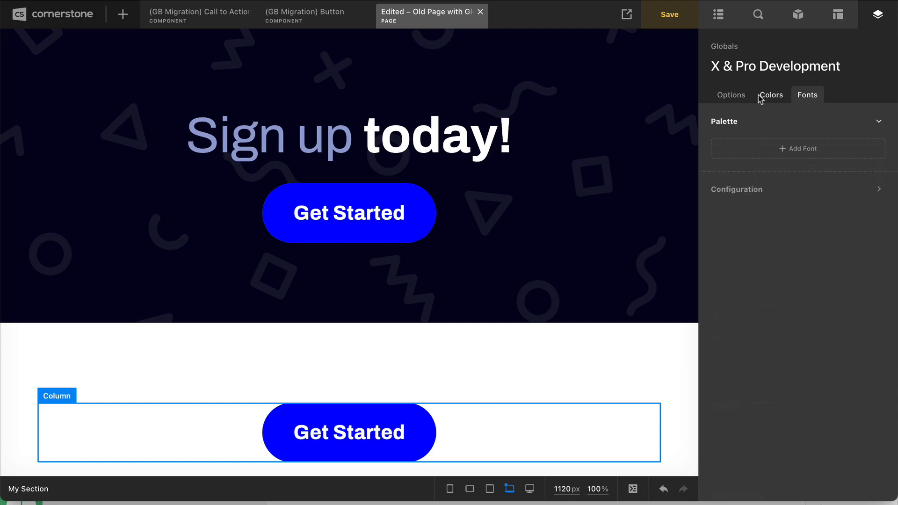
{"action": "left_click", "coordinate": [740, 99]}
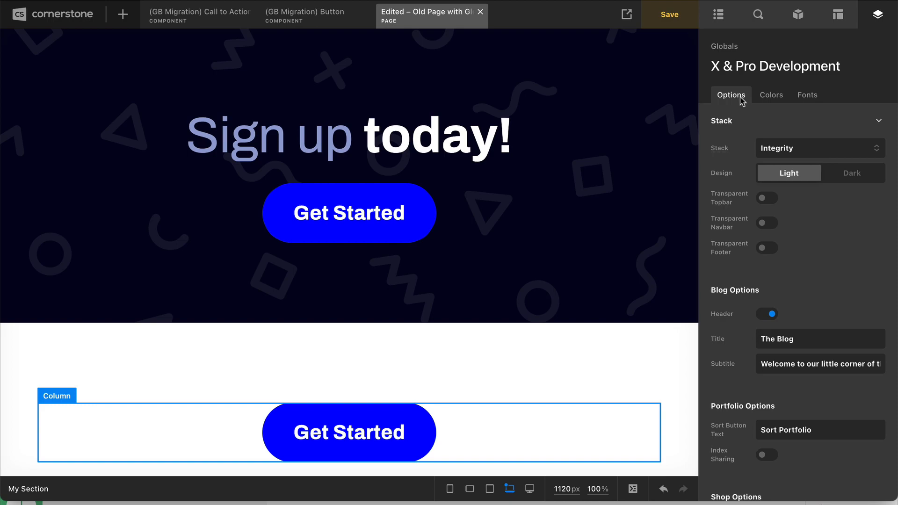
Step: Add a color to the global color palette and set it to a blue of rgb(52, 83, 196)
{"action": "left_click", "coordinate": [771, 96]}
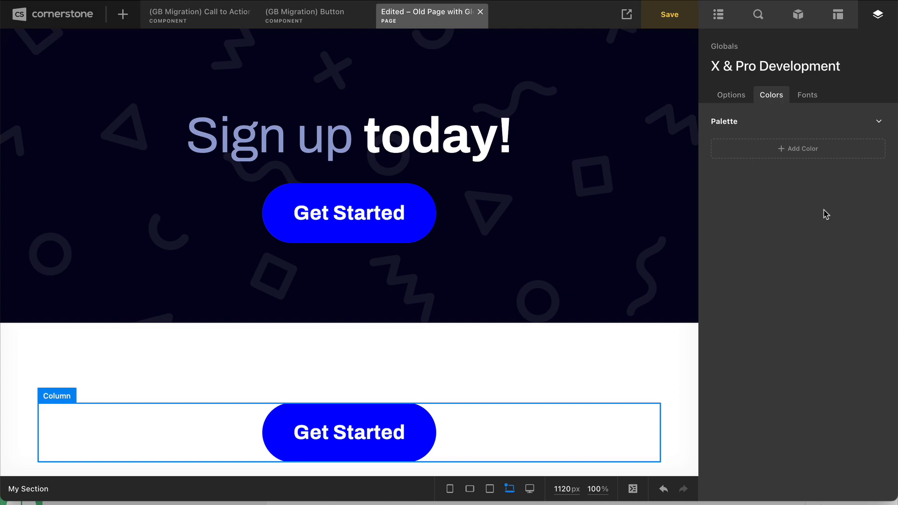
{"action": "left_click", "coordinate": [804, 149]}
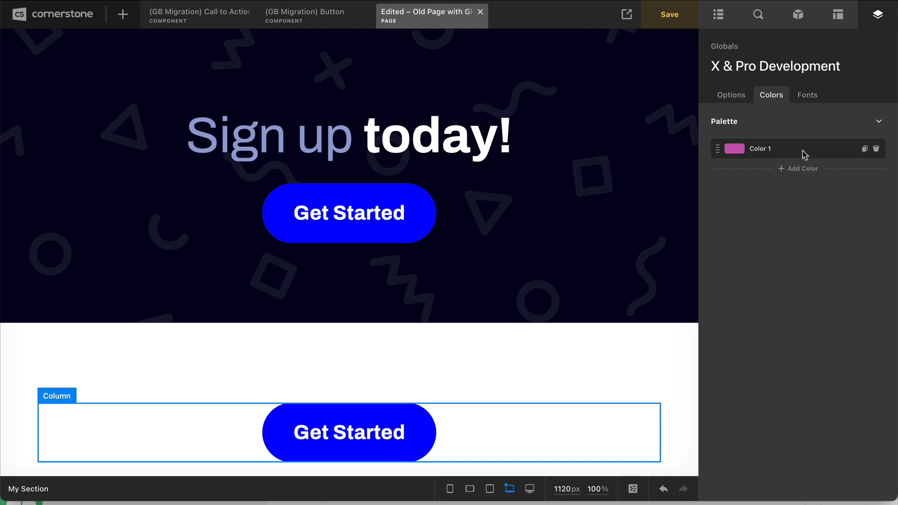
{"action": "left_click", "coordinate": [742, 151]}
{"action": "left_click", "coordinate": [782, 247]}
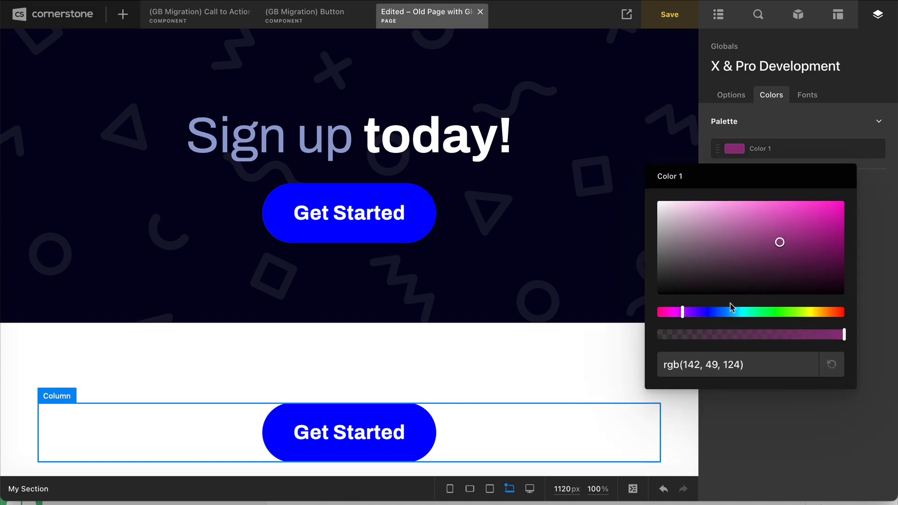
{"action": "left_click", "coordinate": [728, 312]}
{"action": "left_click", "coordinate": [795, 223]}
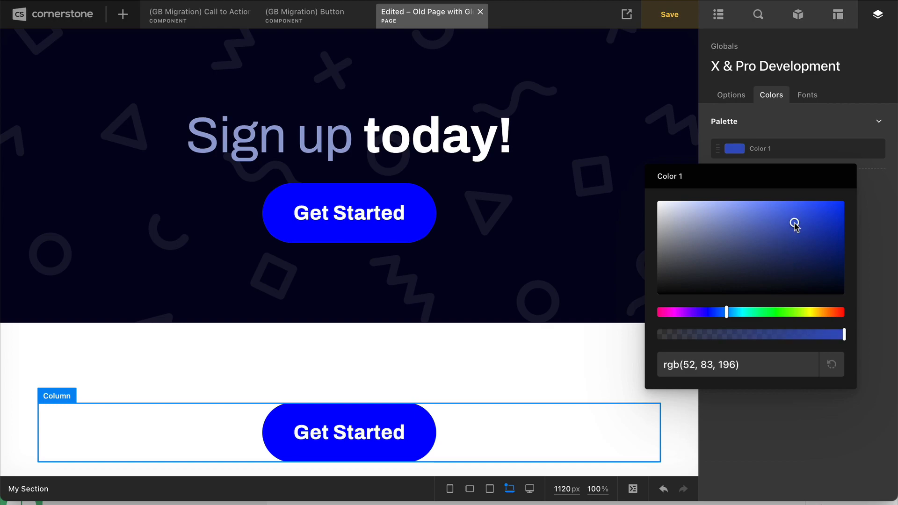
Step: Rename the new global palette color as Primary Brand Color
{"action": "triple_click", "coordinate": [680, 175]}
{"action": "type", "text": "o"}
{"action": "key", "text": "BackSpace"}
{"action": "type", "text": "Primary Brand Color"}
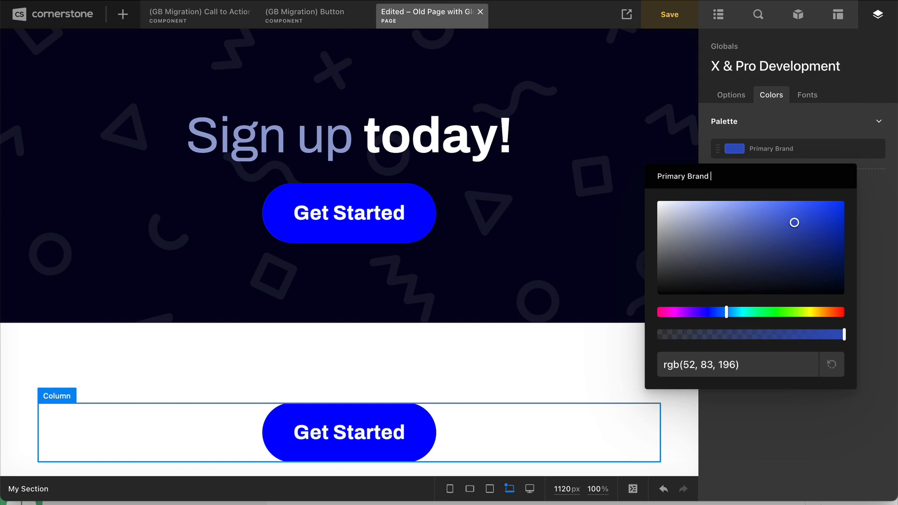
{"action": "left_click", "coordinate": [873, 246]}
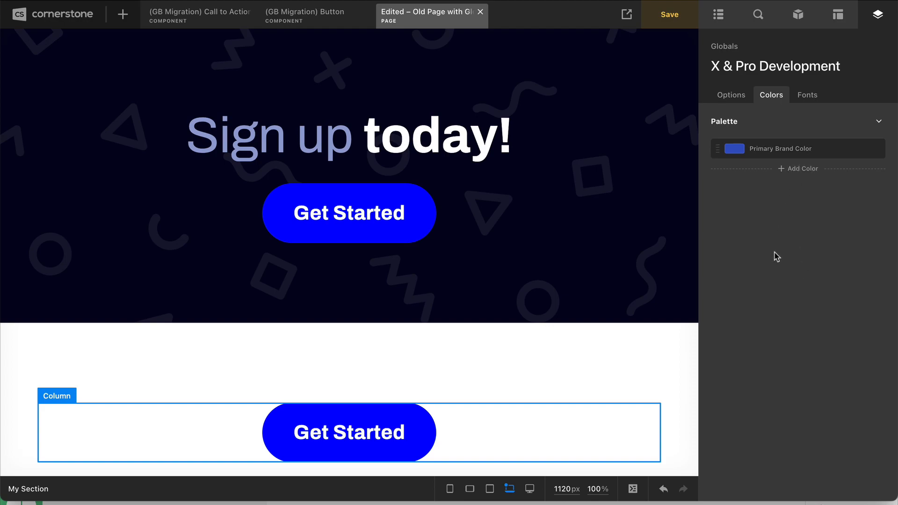
Step: Set the background of My Section to the Primary Brand Color at 19% opacity
{"action": "left_click", "coordinate": [615, 269]}
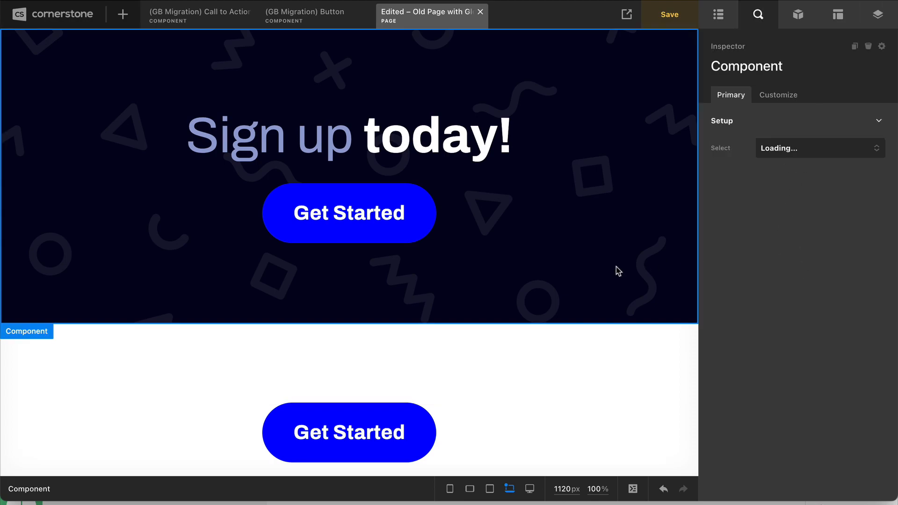
{"action": "left_click", "coordinate": [614, 354]}
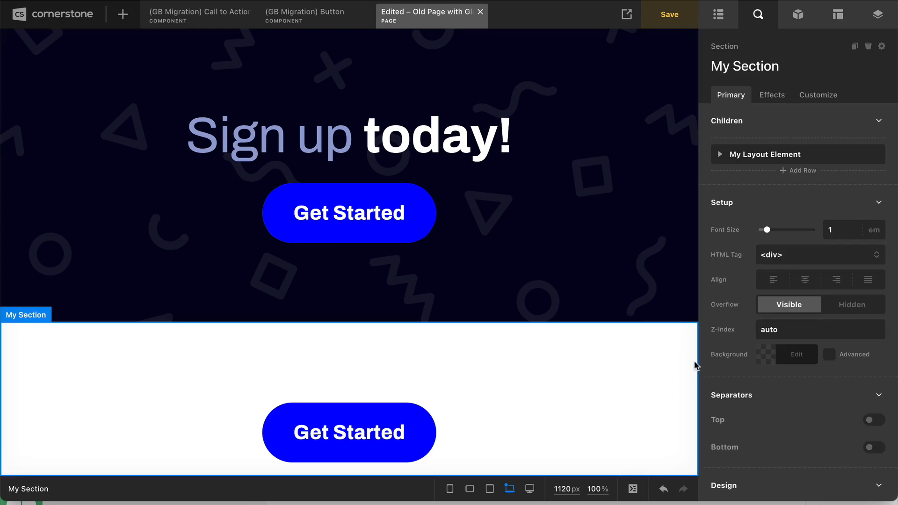
{"action": "left_click", "coordinate": [798, 355]}
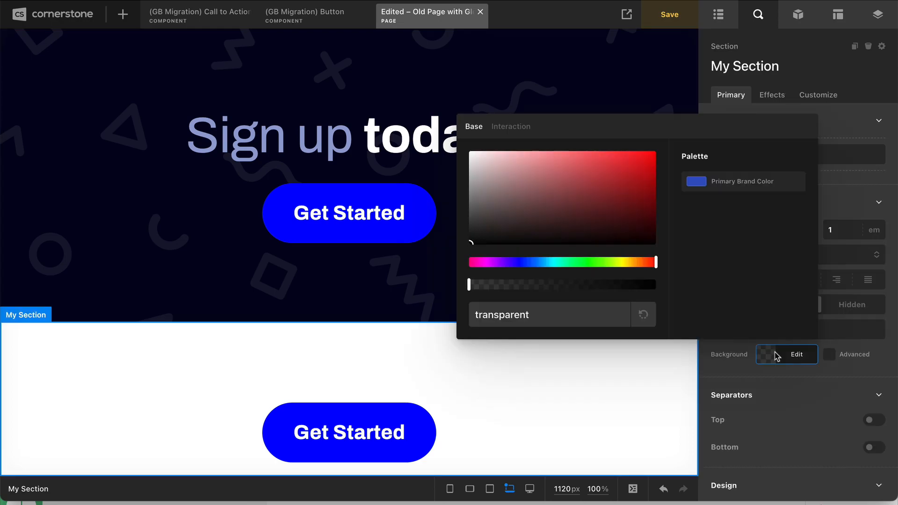
{"action": "left_click", "coordinate": [737, 186]}
{"action": "left_click_drag", "start_coordinate": [632, 286], "coordinate": [564, 285]}
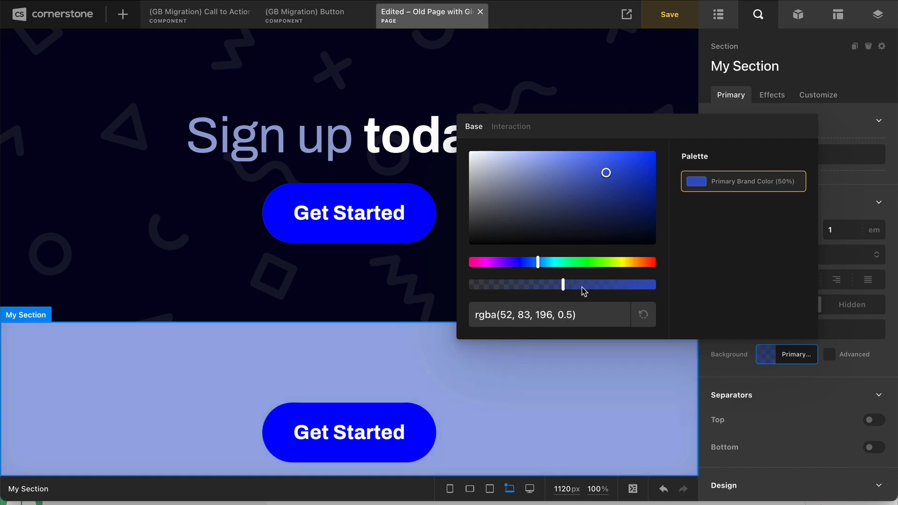
{"action": "left_click_drag", "start_coordinate": [537, 284], "coordinate": [505, 284]}
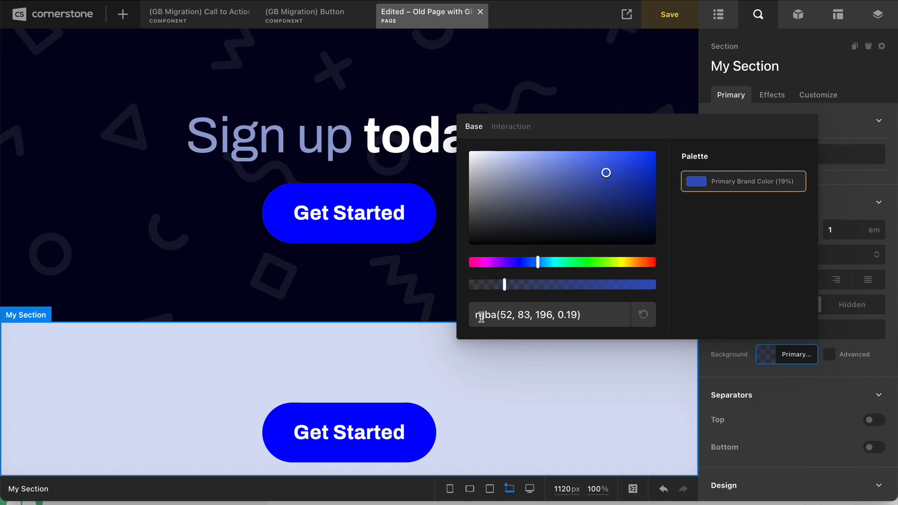
{"action": "left_click", "coordinate": [775, 353]}
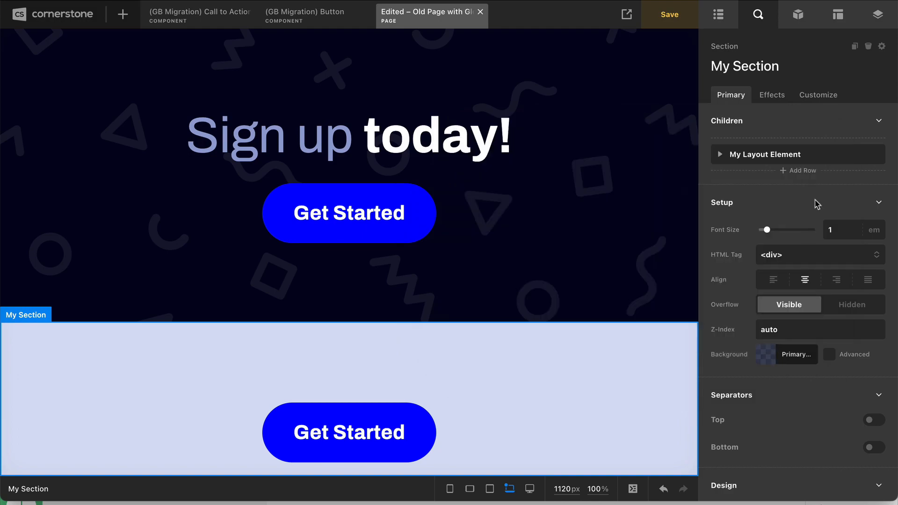
Step: Change the global Primary Brand Color to a darker blue, rgb(23, 50, 143)
{"action": "left_click", "coordinate": [878, 21]}
{"action": "left_click", "coordinate": [786, 95]}
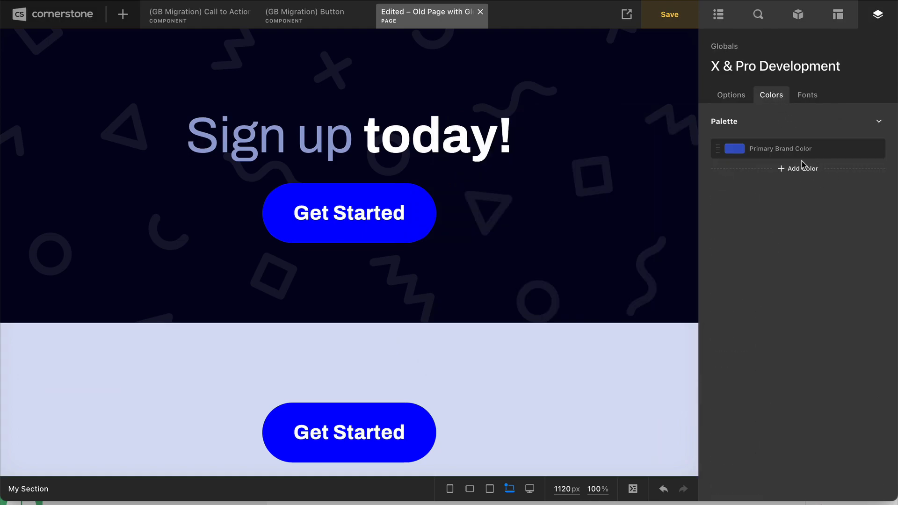
{"action": "left_click", "coordinate": [795, 148]}
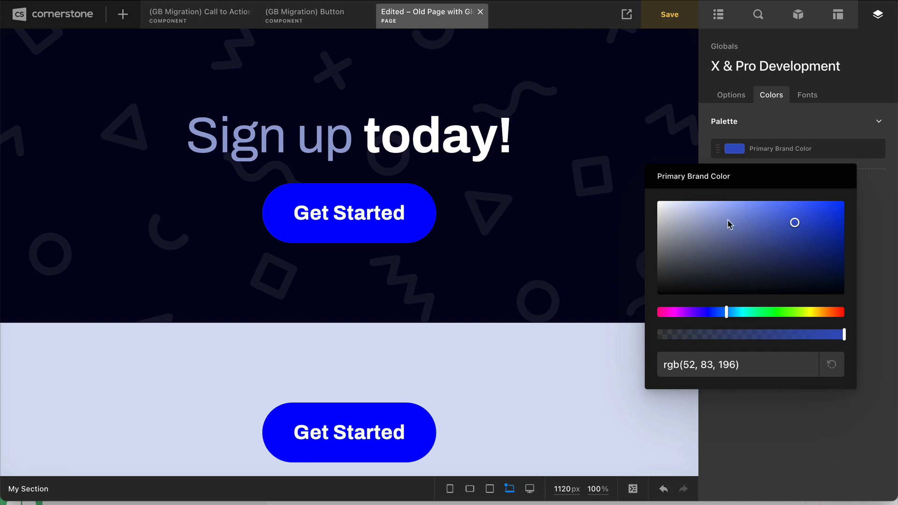
{"action": "left_click", "coordinate": [758, 232]}
{"action": "left_click", "coordinate": [814, 242]}
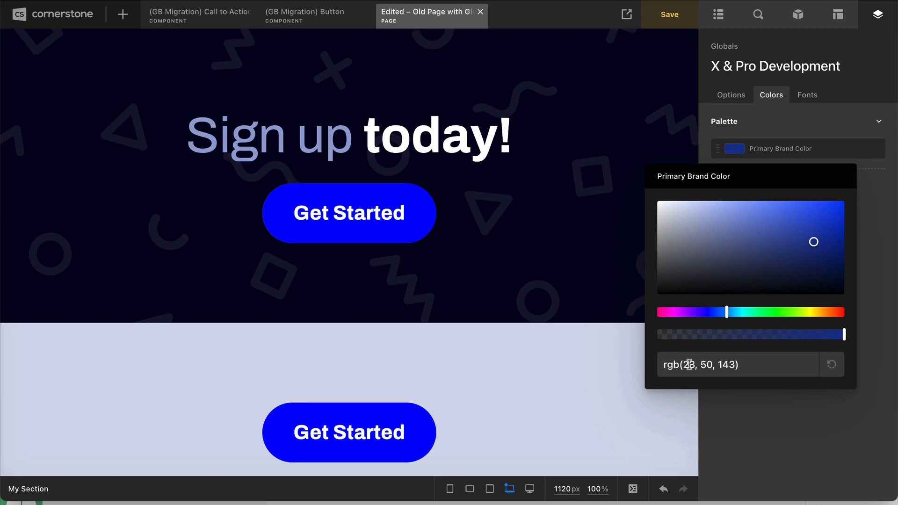
{"action": "left_click", "coordinate": [807, 436]}
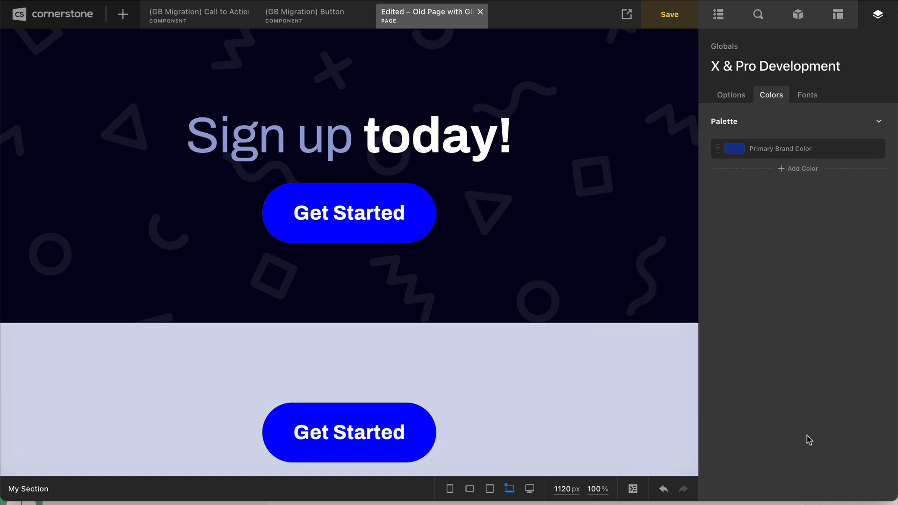
Step: Look through the global font configuration, covering Google subsets, Adobe Fonts, custom fonts and font display
{"action": "left_click", "coordinate": [814, 101]}
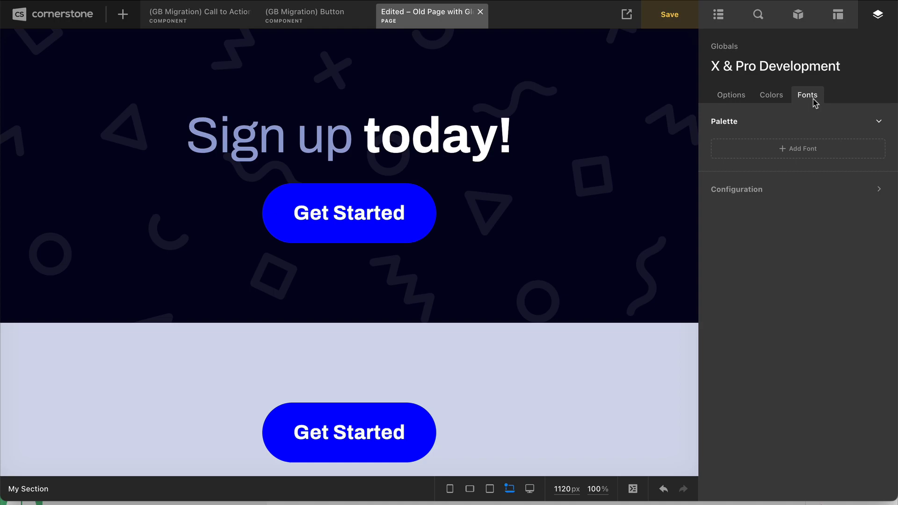
{"action": "left_click", "coordinate": [768, 189]}
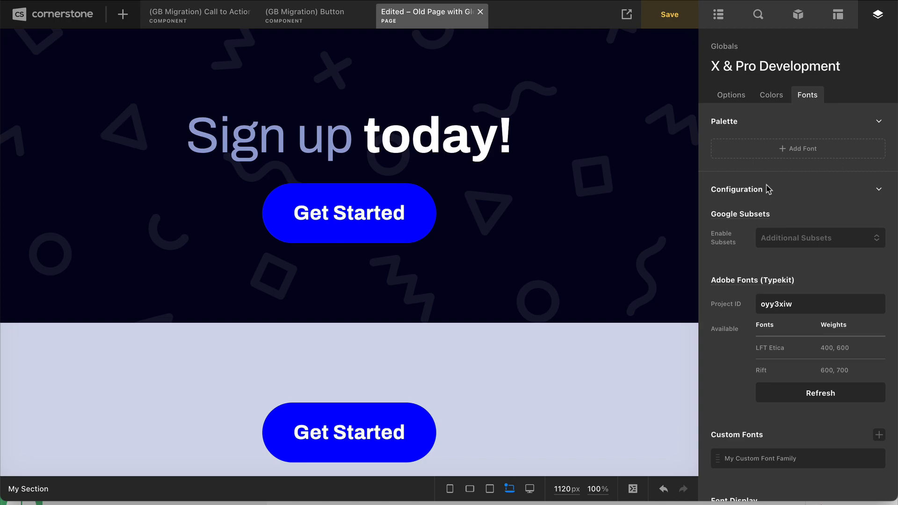
{"action": "scroll", "coordinate": [747, 282], "scroll_direction": "down", "scroll_amount": 1}
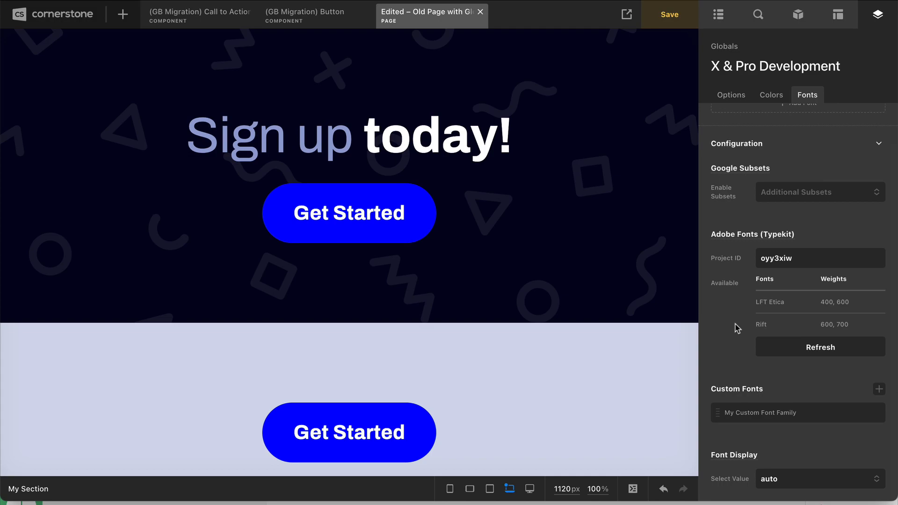
{"action": "scroll", "coordinate": [737, 328], "scroll_direction": "up", "scroll_amount": 1}
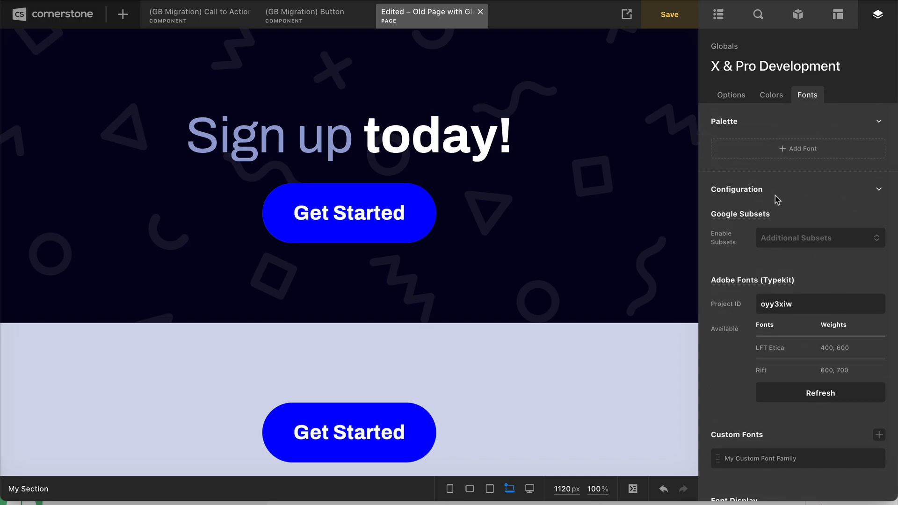
Step: Add a font to the global font palette and set its family to Lato
{"action": "left_click", "coordinate": [789, 152]}
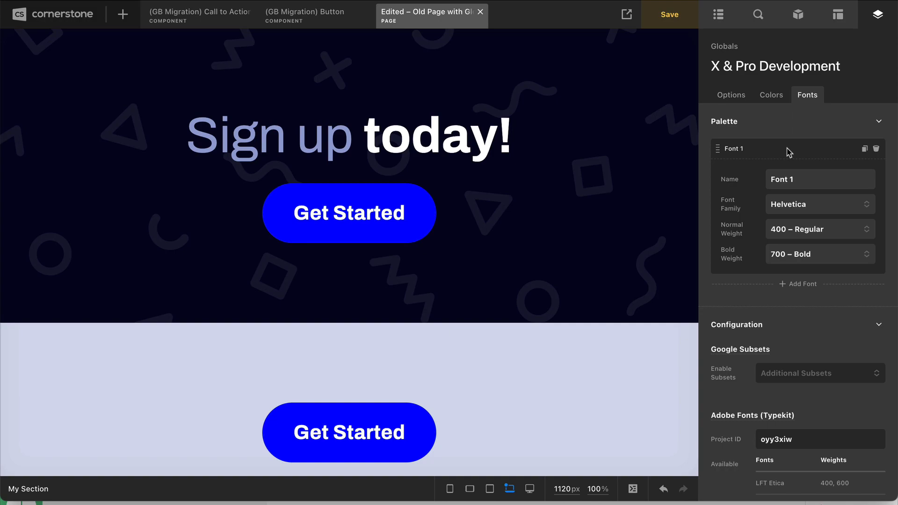
{"action": "left_click", "coordinate": [801, 205]}
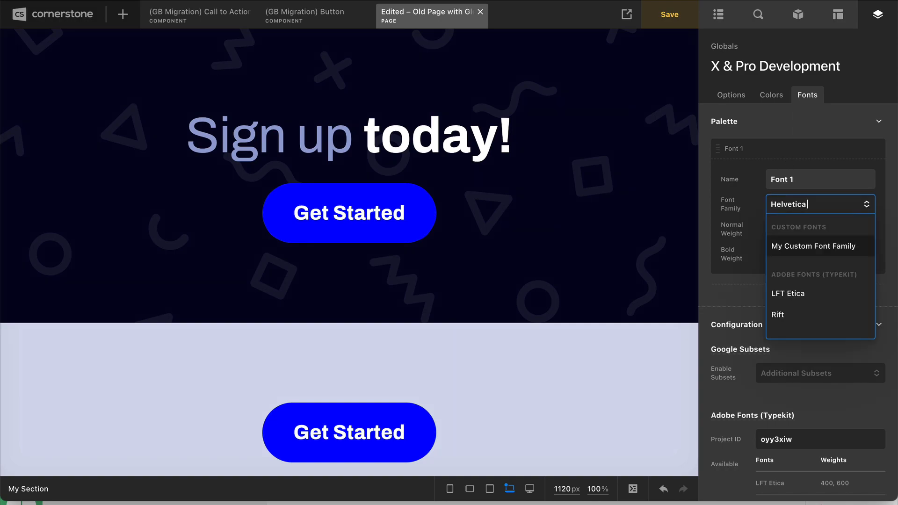
{"action": "type", "text": "lato"}
{"action": "key", "text": "Return"}
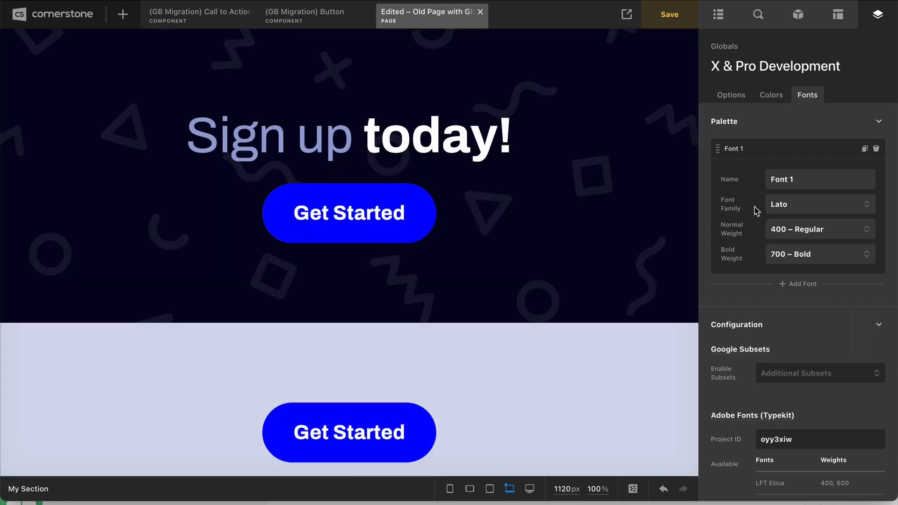
Step: Name the new palette font My Body Font and view its available normal weights
{"action": "triple_click", "coordinate": [794, 179]}
{"action": "type", "text": "My Body Font"}
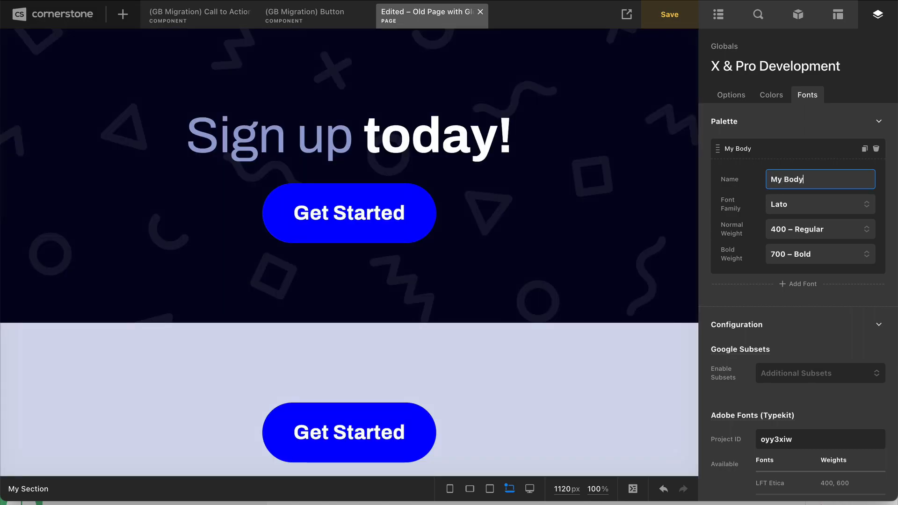
{"action": "left_click", "coordinate": [748, 203]}
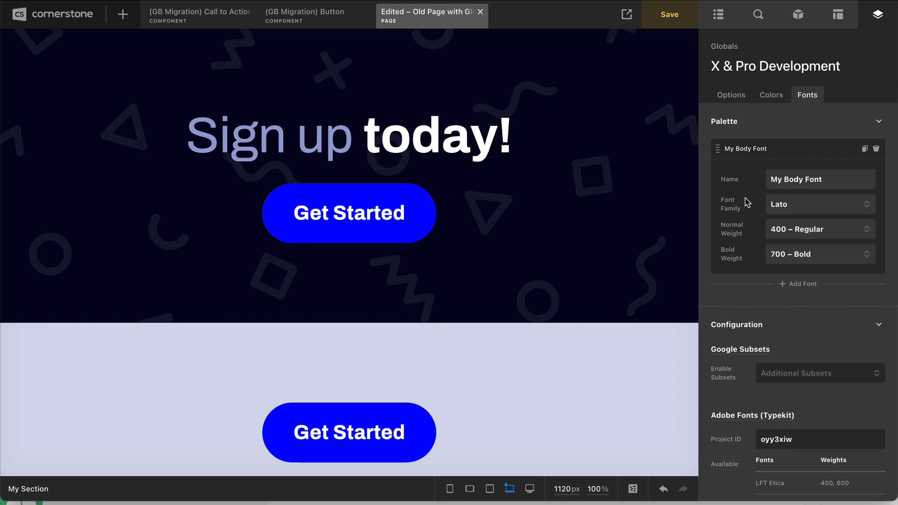
{"action": "left_click", "coordinate": [803, 231]}
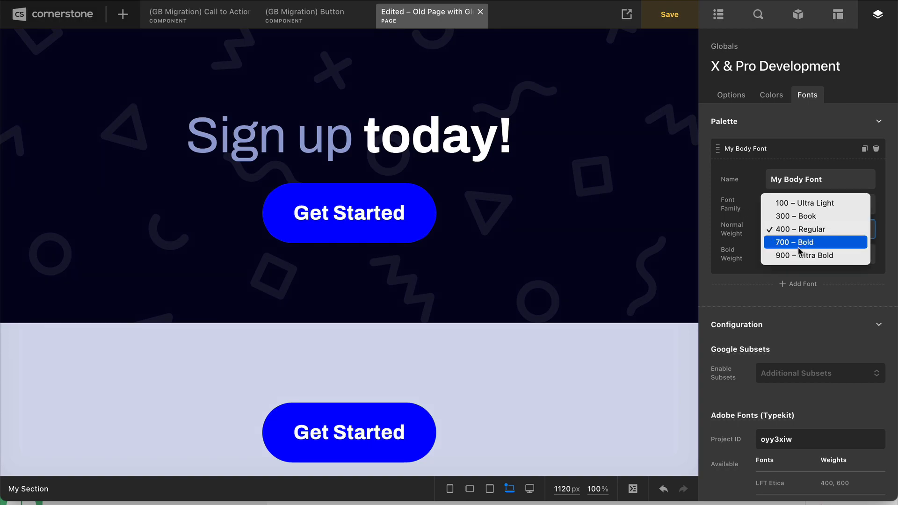
{"action": "left_click", "coordinate": [749, 226]}
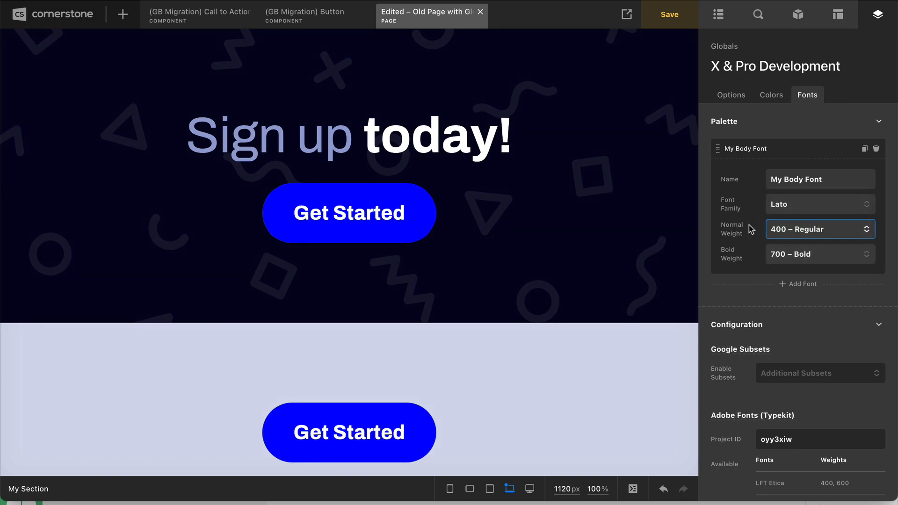